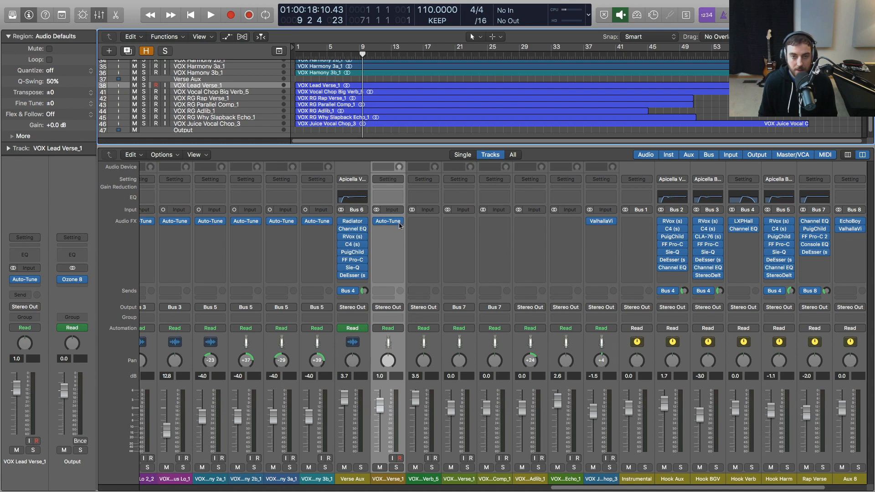
- Check the available hardware output destinations for the VOX Lead Verse_1 channel
left_click(390, 307)
mouse_move(402, 332)
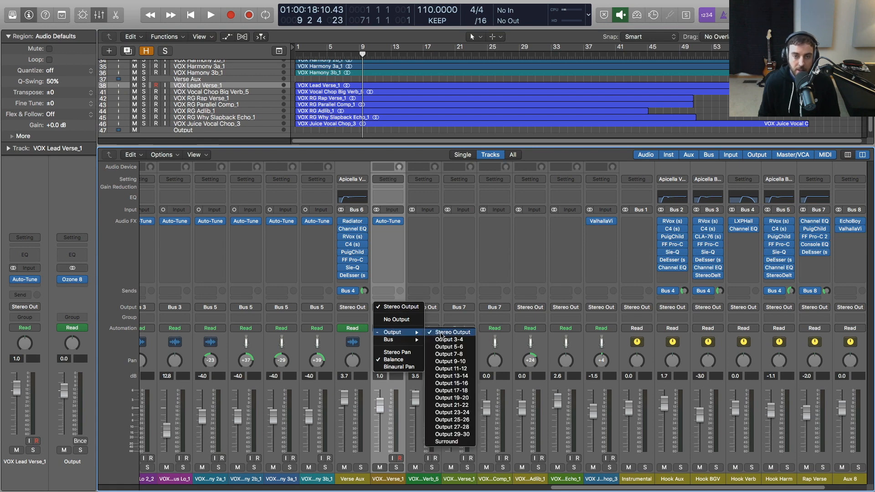
left_click(458, 275)
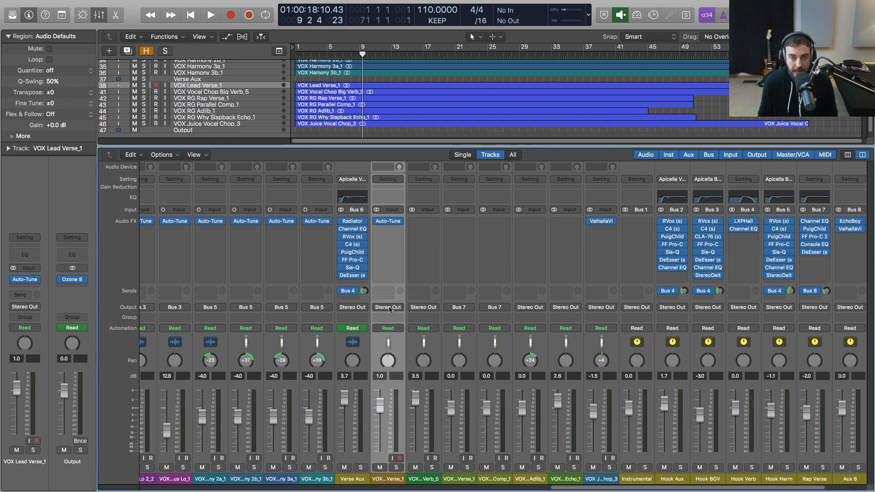
- Hide the mixer and enlarge the track rows around VOX Lead Verse_1 to inspect its waveform
key("x")
key("super+Down")
key("super+Down")
key("super+Down")
key("super+Down")
key("super+Down")
key("super+Down")
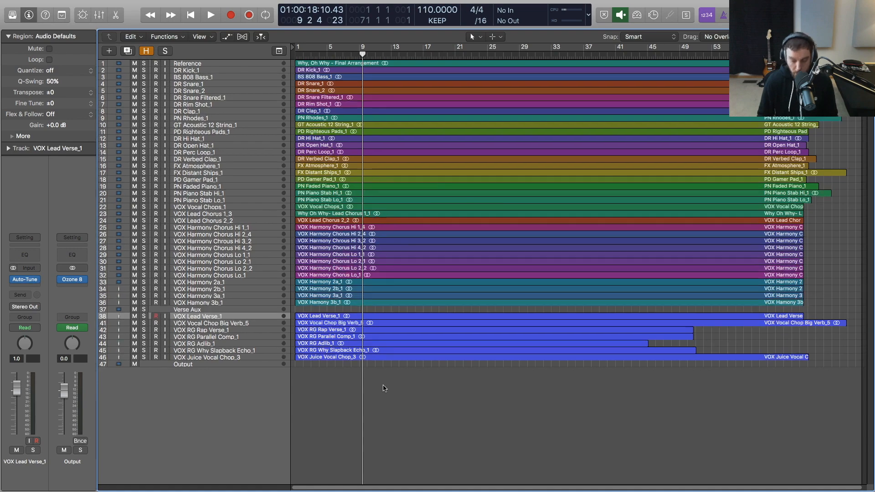
key("super+Down")
key("super+Down")
key("super+Down")
key("super+Down")
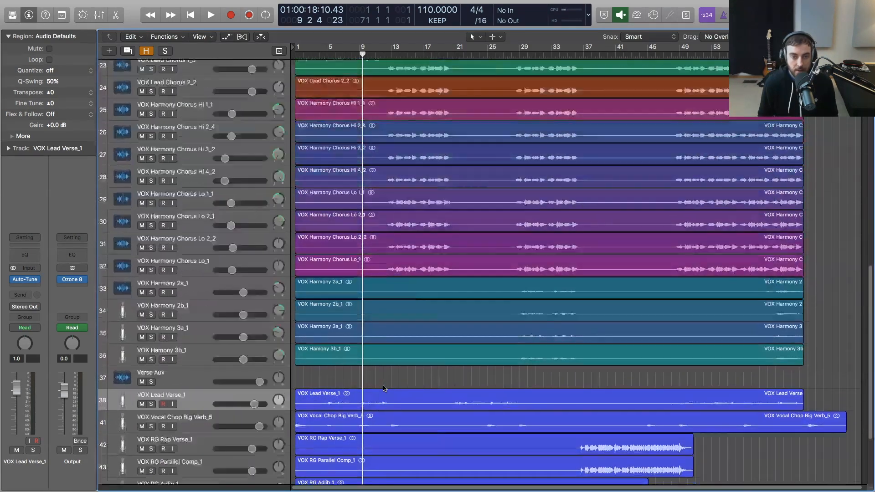
scroll(377, 267, "down", 2)
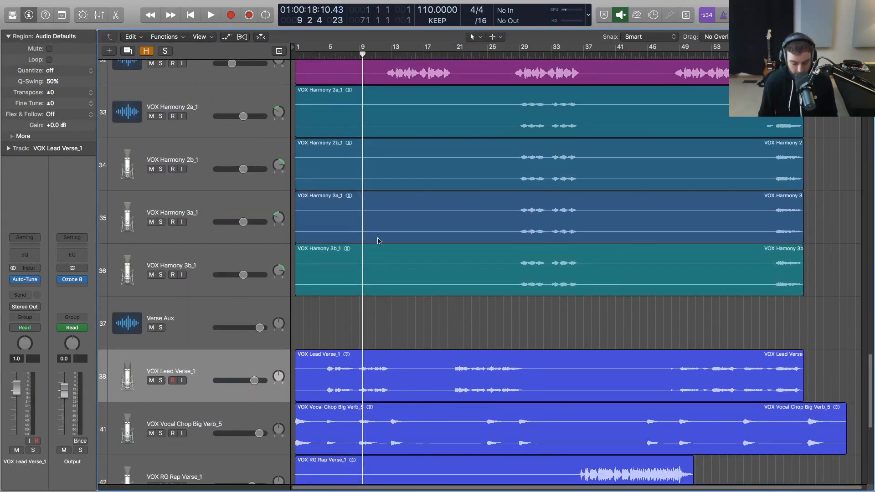
- Show the mixer, play the song and solo the VOX Lead Verse_1 channel to listen to it alone
key("x")
key("space")
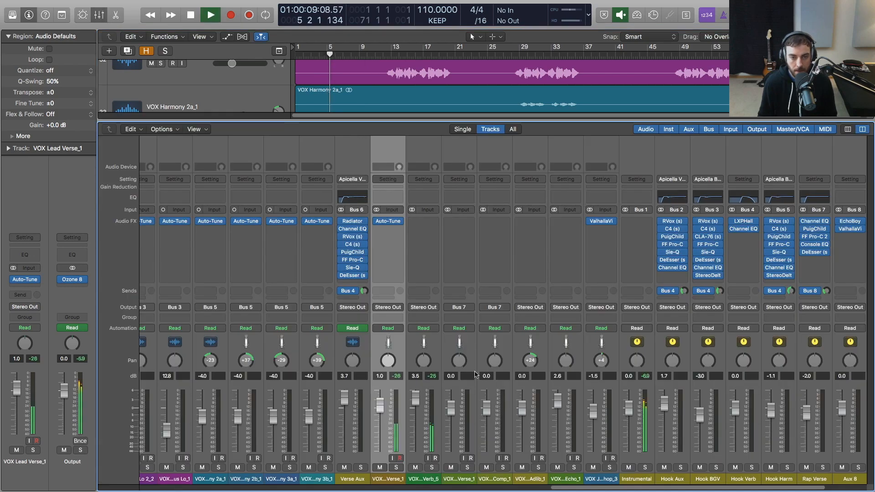
left_click_drag(587, 489, 631, 491)
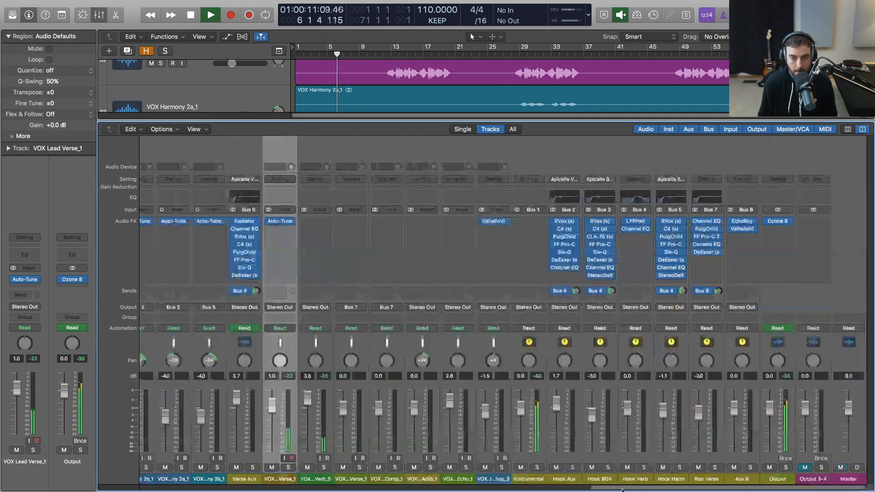
left_click(288, 468)
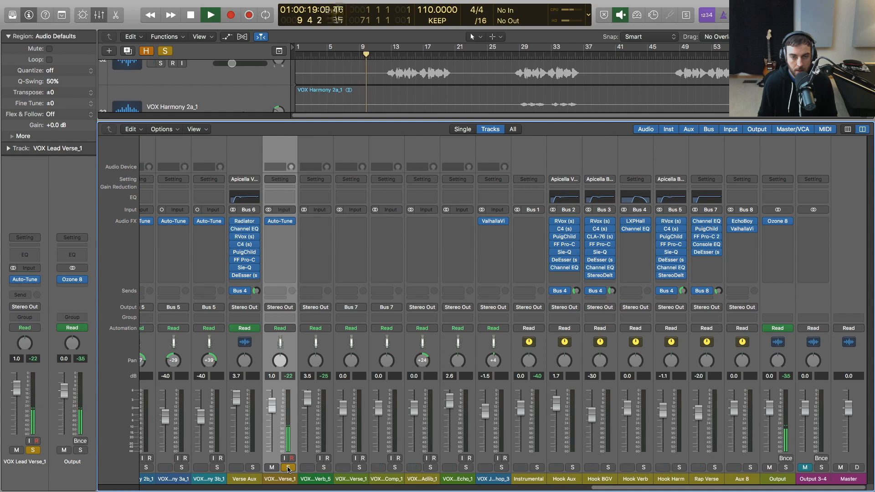
key("space")
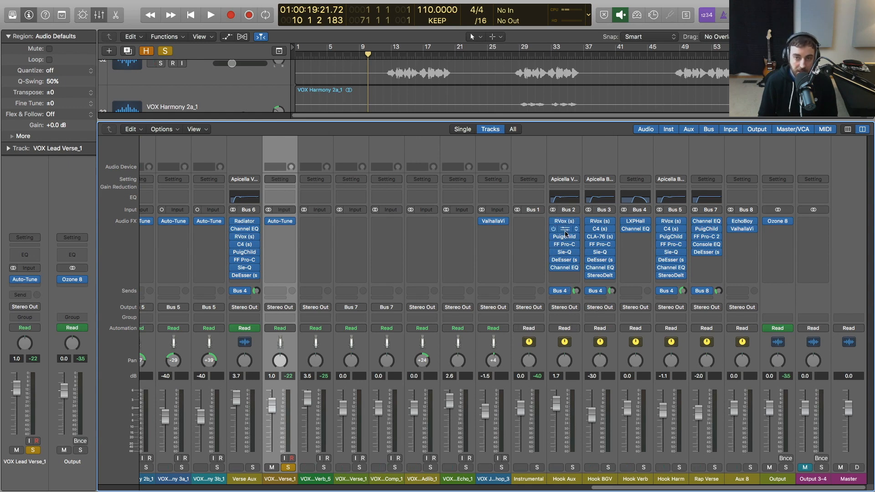
- Inspect the output routing options of the Hook Aux and VOX Lead Verse_1 channels
left_click(563, 308)
mouse_move(565, 332)
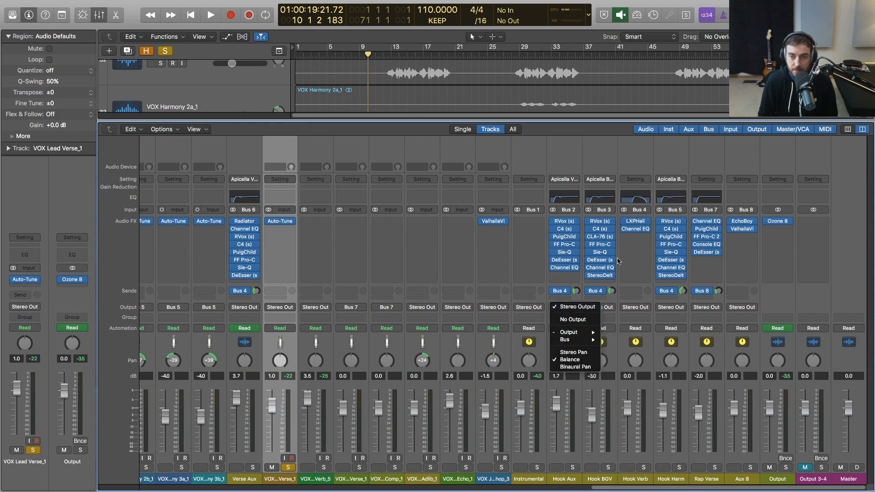
left_click(563, 307)
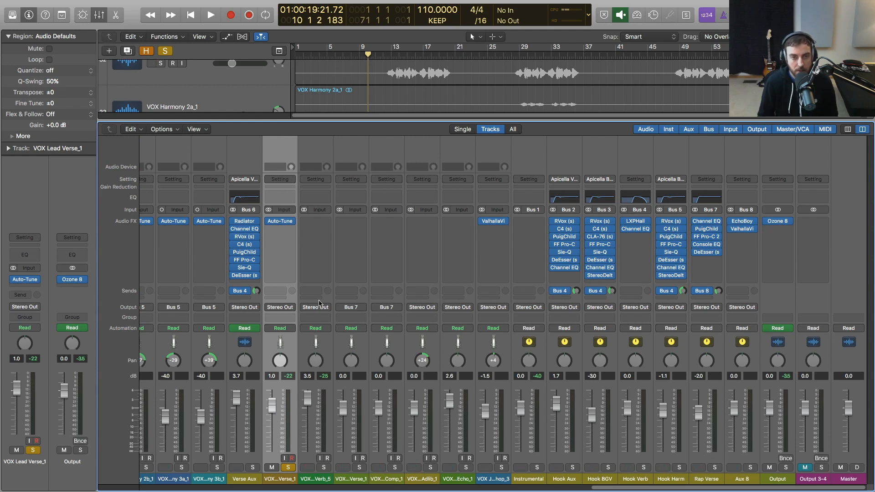
left_click(285, 310)
mouse_move(287, 334)
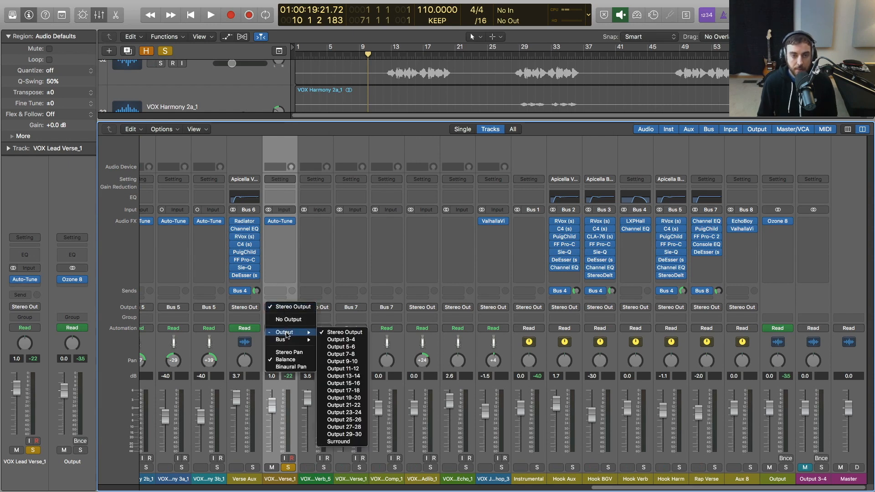
left_click(295, 270)
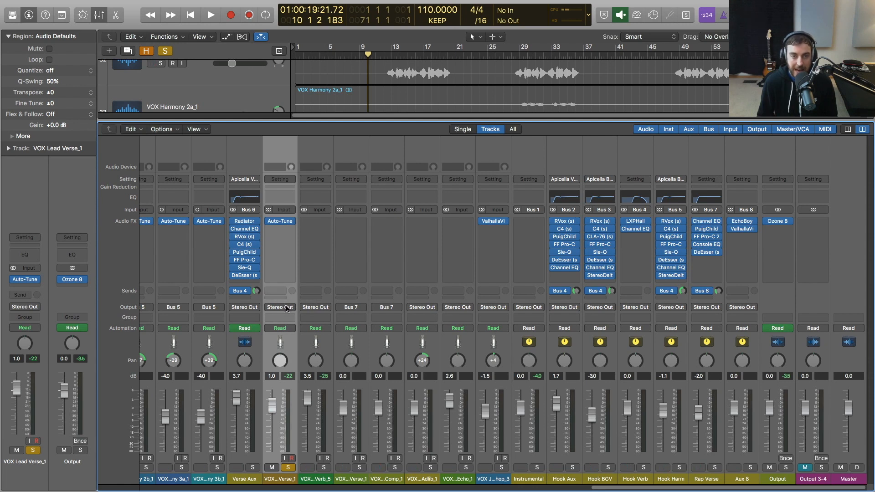
- Route the output of the VOX Lead Verse_1 channel to Bus 10
left_click(286, 309)
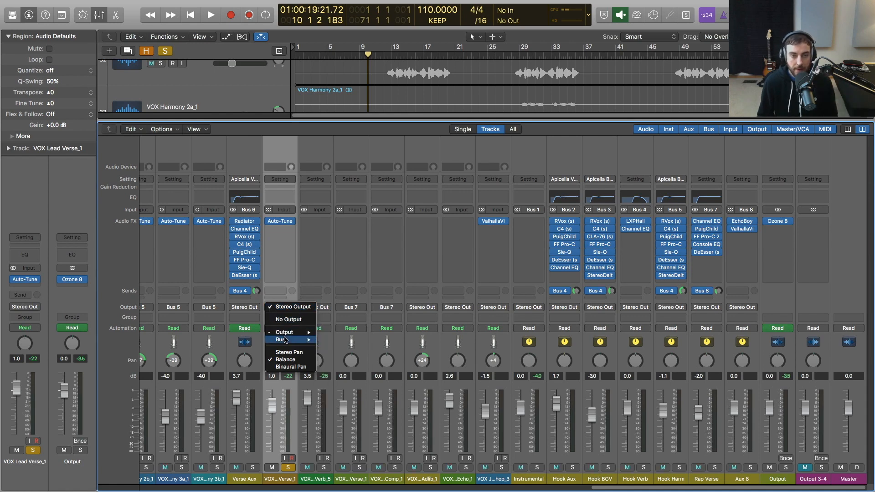
mouse_move(284, 340)
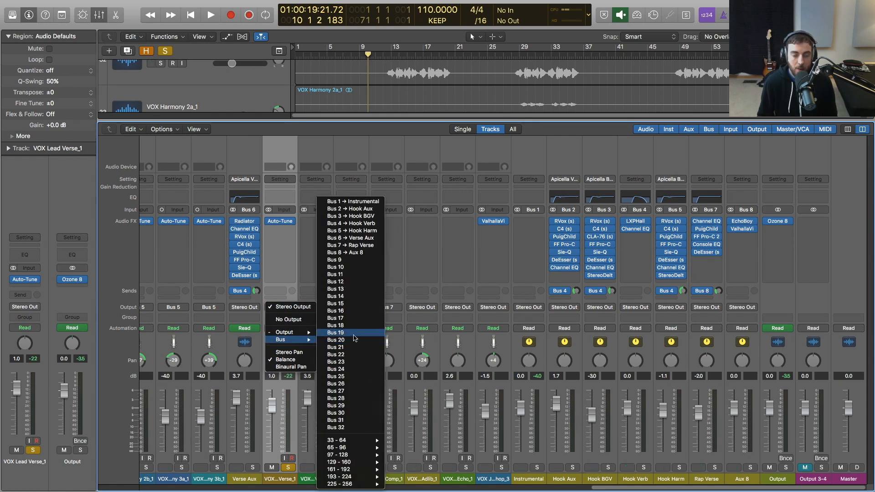
left_click(355, 269)
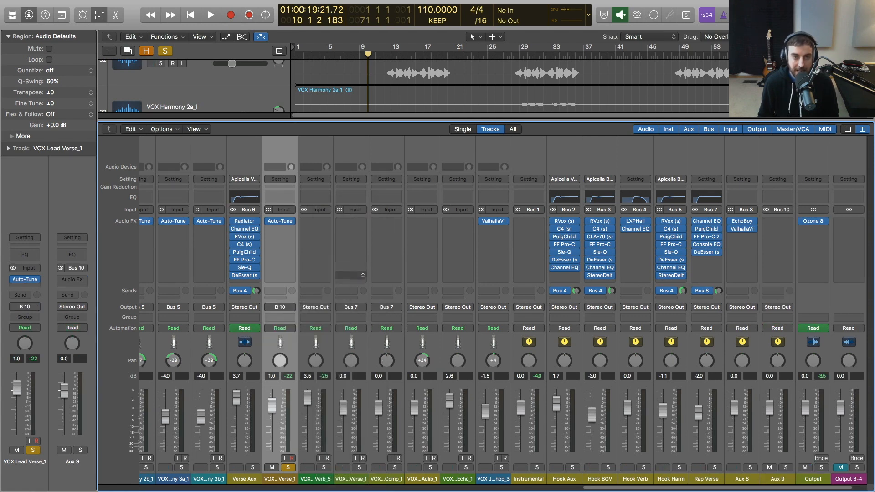
- Set the input of the Verse Aux channel to Bus 10, fed by VOX Lead Verse_1
left_click(401, 210)
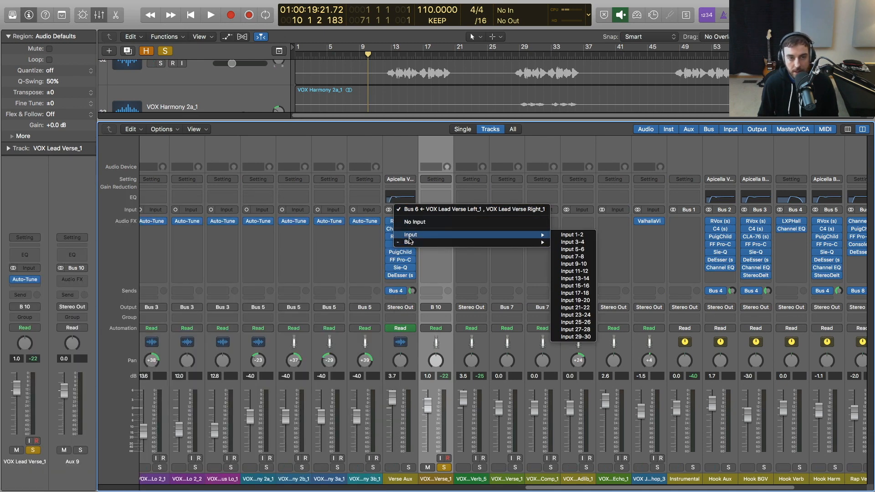
mouse_move(409, 242)
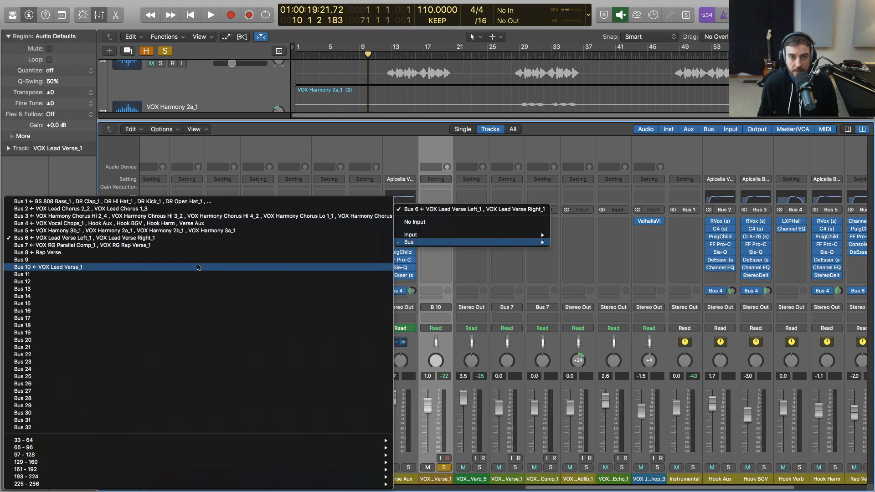
left_click(198, 267)
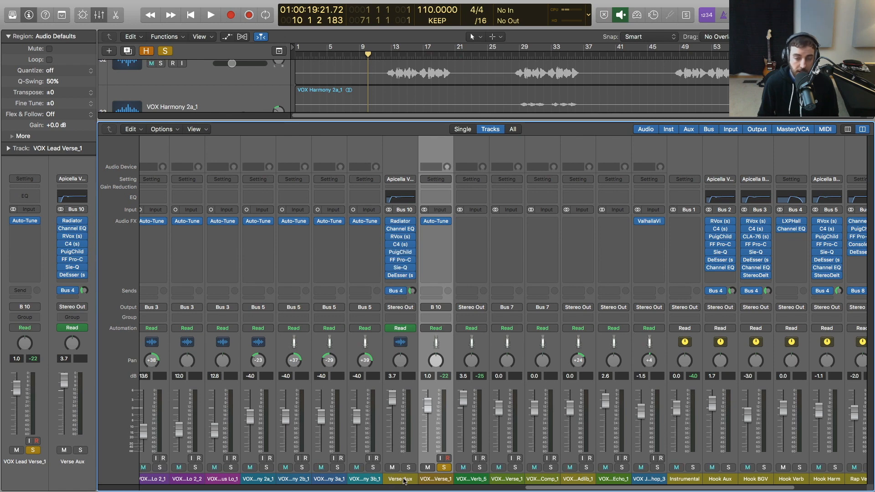
- Play the song and solo VOX Lead Verse_1 to check its signal through the Verse Aux
left_click(444, 468)
key("space")
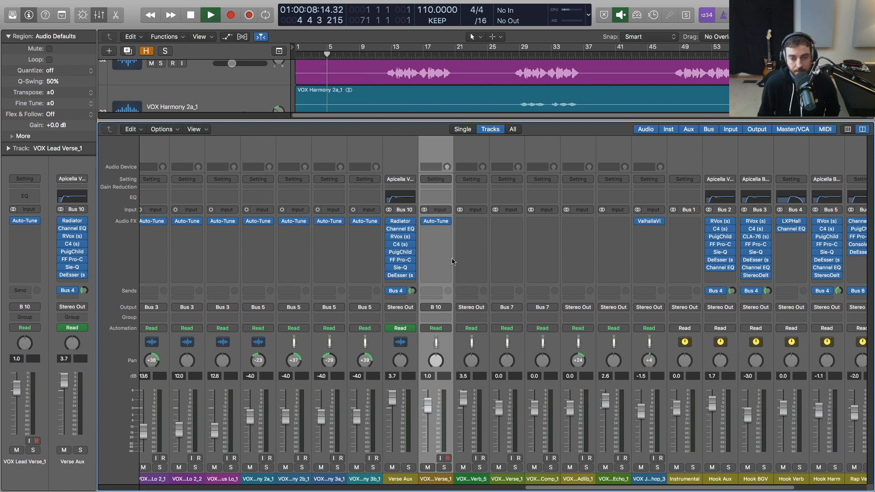
left_click(444, 468)
left_click_drag(548, 489, 610, 491)
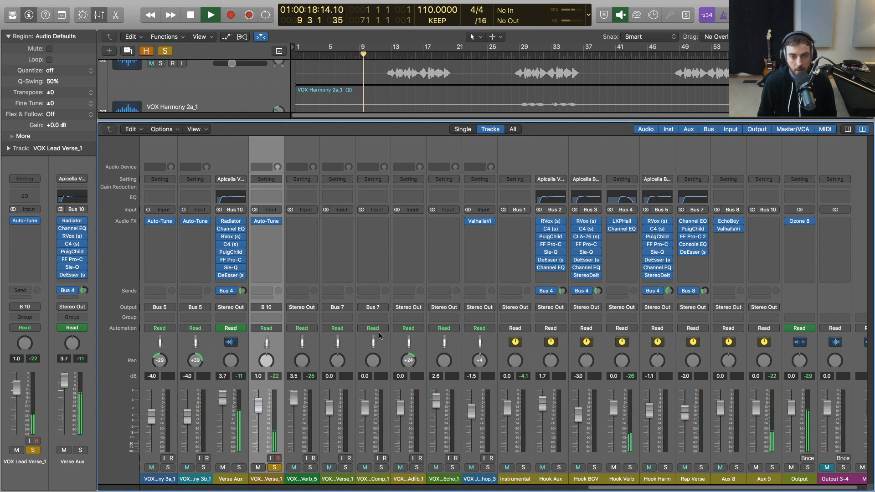
key("space")
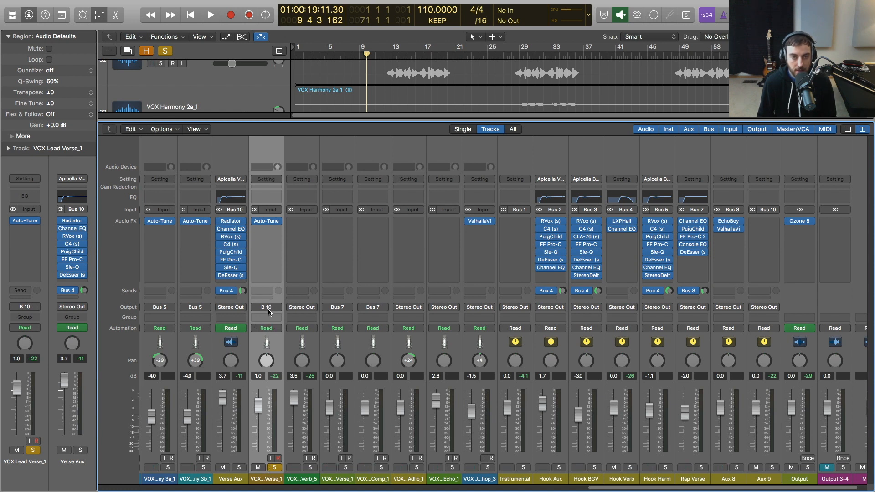
mouse_move(233, 222)
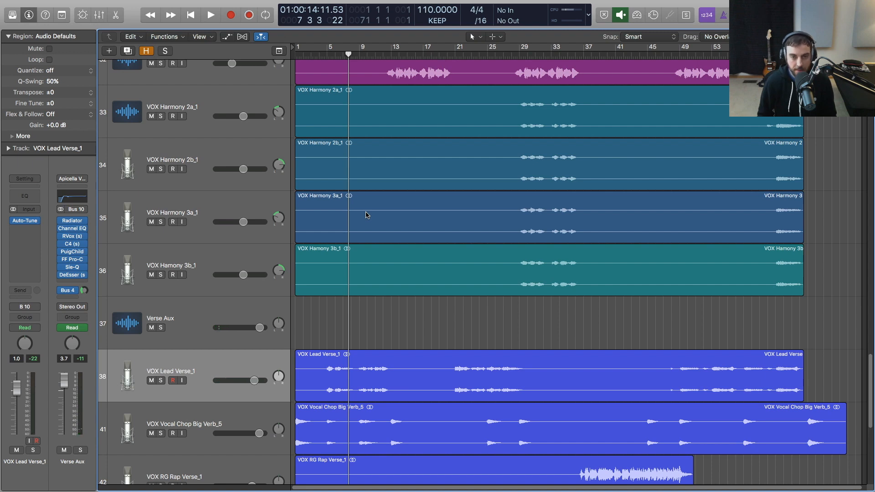
- Split the VOX Lead Verse_1 region with the Scissors tool in the silent gaps at about bars 17 and 39
key("super+Down")
key("super+Down")
key("super+Down")
key("super+Down")
key("super+Down")
scroll(375, 216, "down", 3)
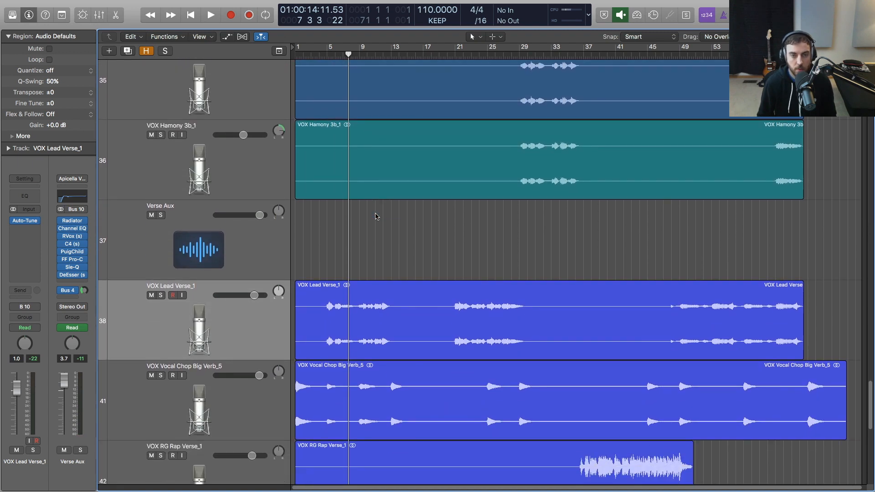
scroll(375, 216, "down", 3)
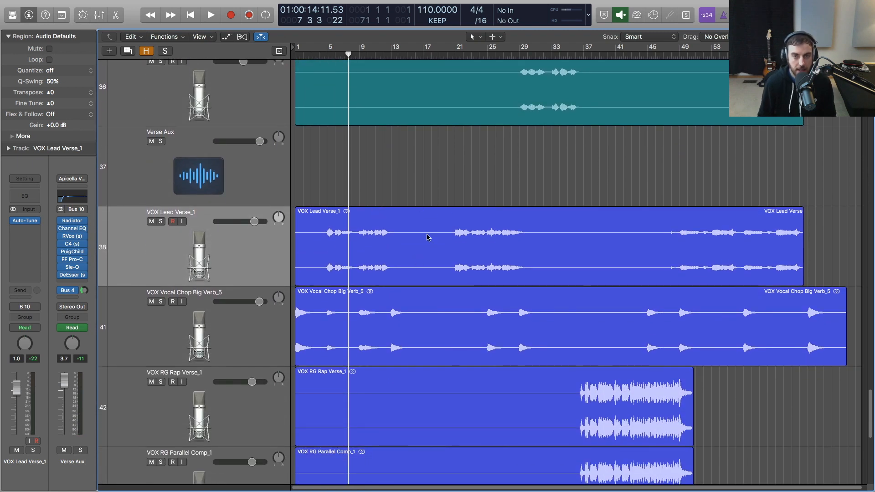
left_click(493, 38)
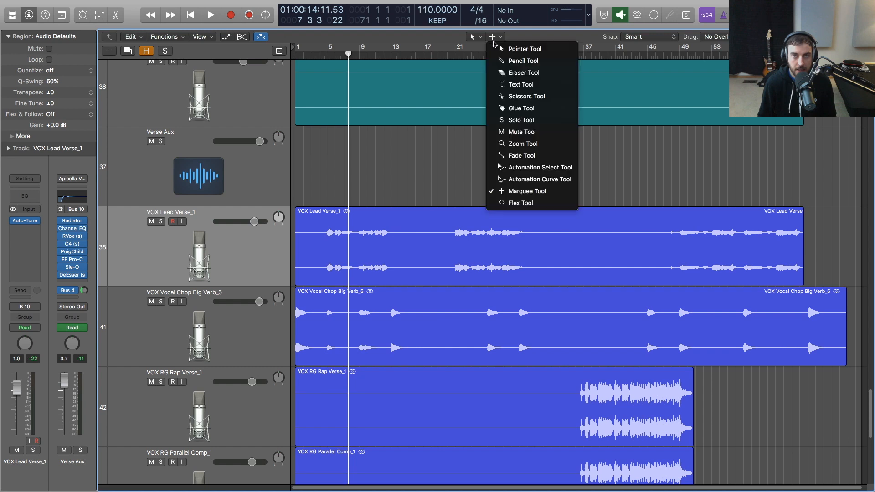
left_click(513, 97)
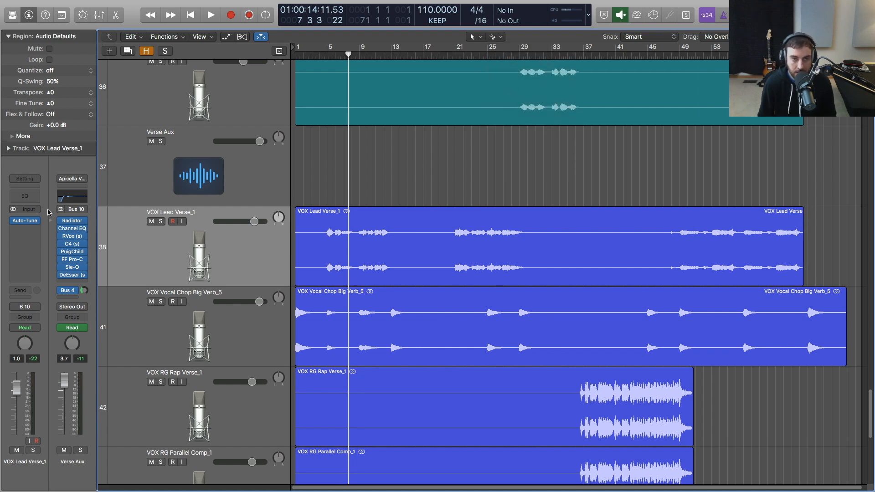
left_click(424, 239, "super")
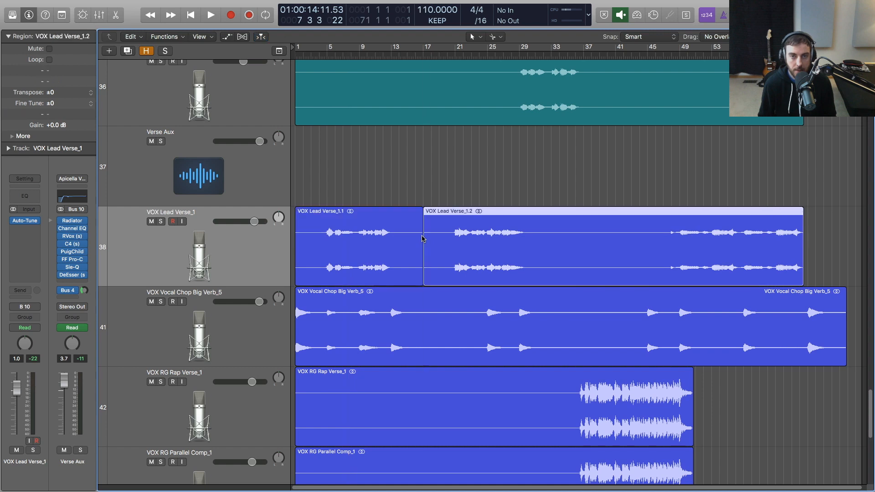
left_click(611, 250, "super")
- Add a track with the same settings below VOX Lead Verse_1 and move the middle verse region onto it
left_click(214, 257)
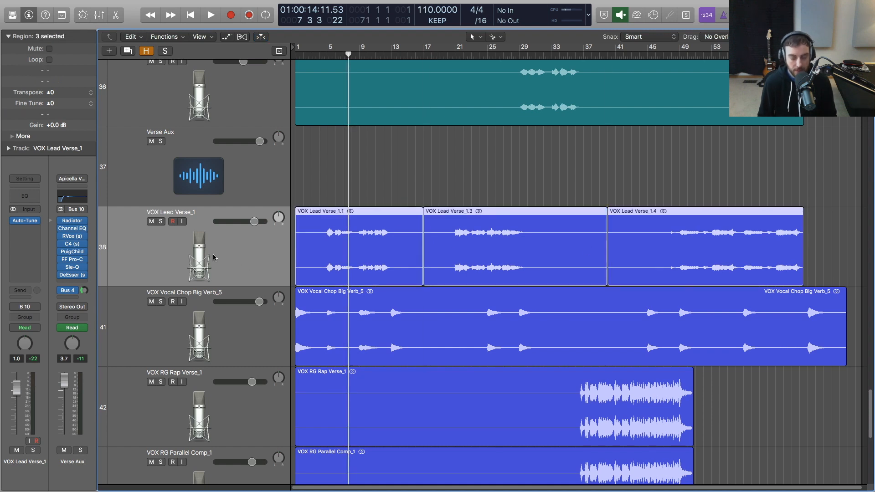
key("alt+super+a")
left_click_drag(455, 272, 455, 353)
left_click(507, 248)
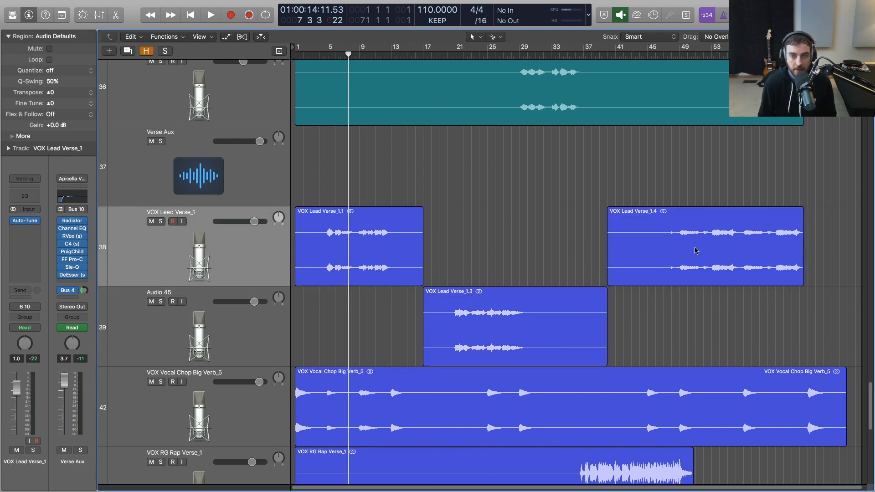
- Add another track with the same settings below Audio 45 and move the last verse region onto it
left_click(217, 319)
key("alt+super+a")
left_click_drag(666, 217, 669, 385)
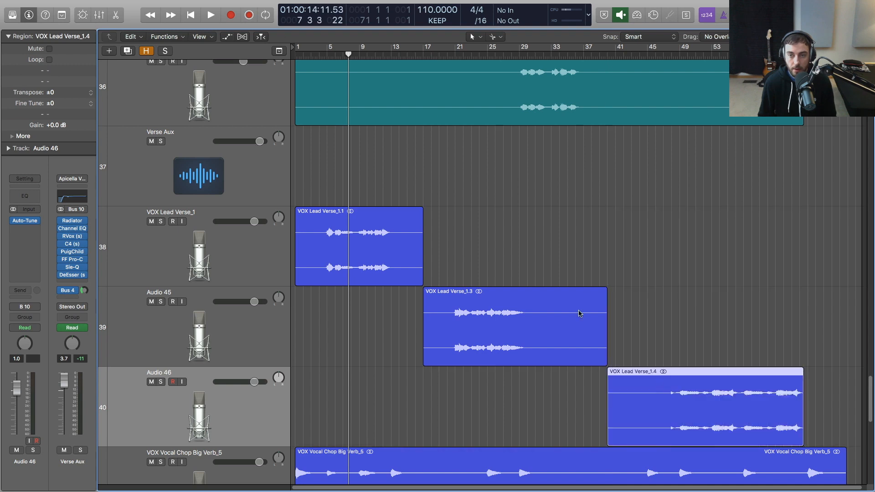
- Rename the Audio 45 track to Verse 2
left_click(456, 272)
double_click(179, 296)
type("V")
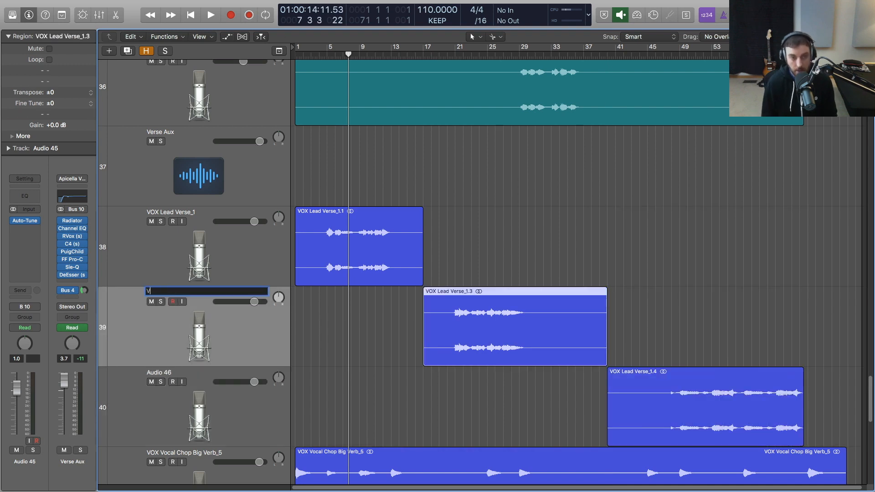
key("Return")
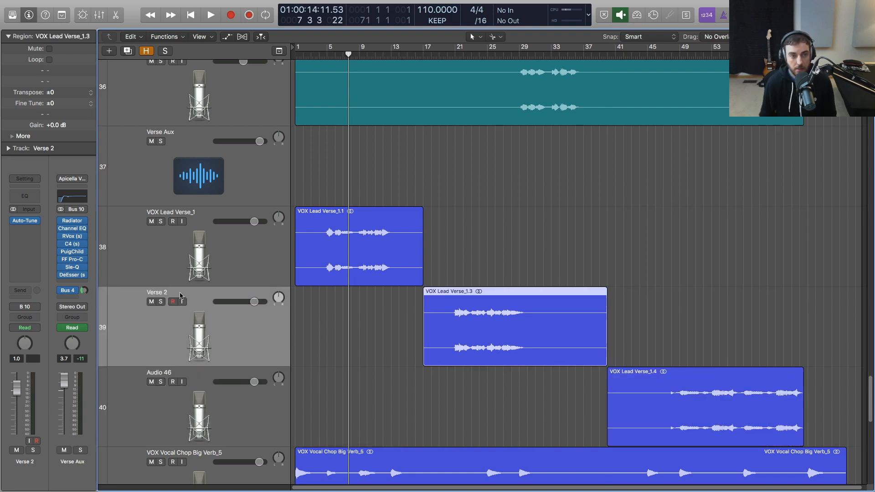
- Rename the Audio 46 track to Verse 3
left_click(172, 381)
double_click(165, 373)
type("Verse")
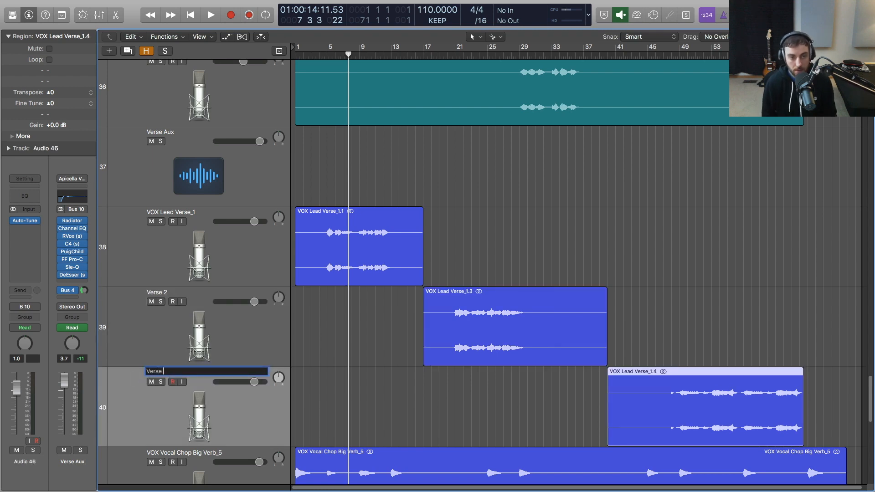
type(" 3")
key("Return")
- Rename the VOX Lead Verse_1 track to Verse 1
double_click(168, 212)
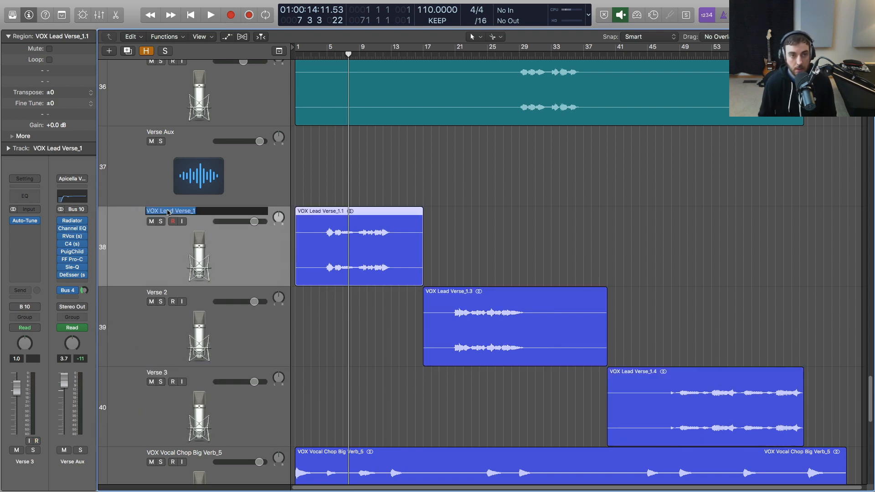
type("Ver")
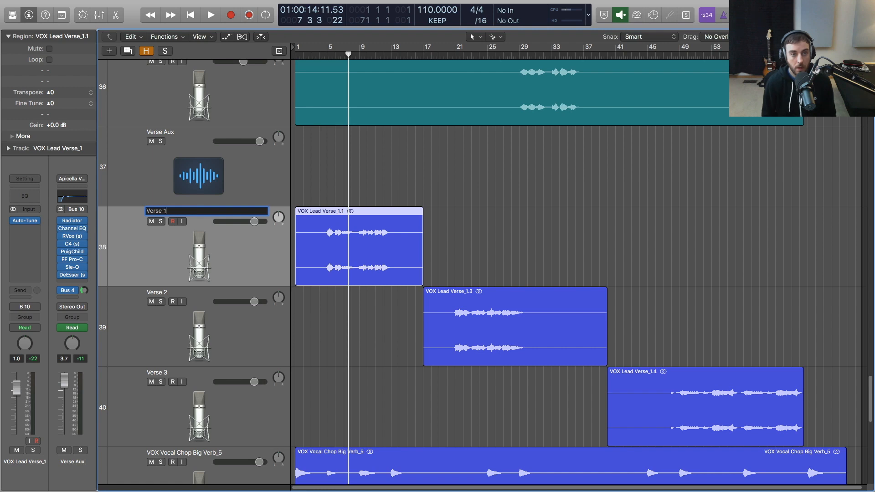
type("se 1")
key("Return")
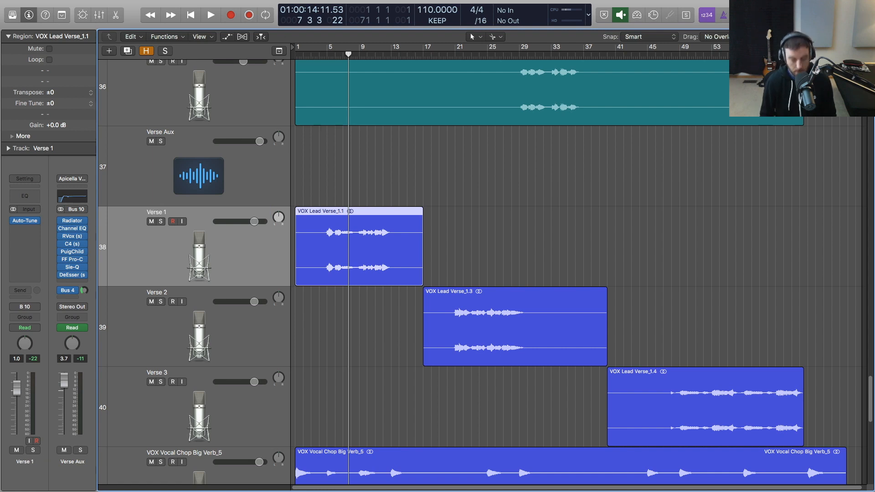
- Show the mixer and set the output of the Verse 1, Verse 2 and Verse 3 channels together to Stereo Output
left_click(548, 207)
key("x")
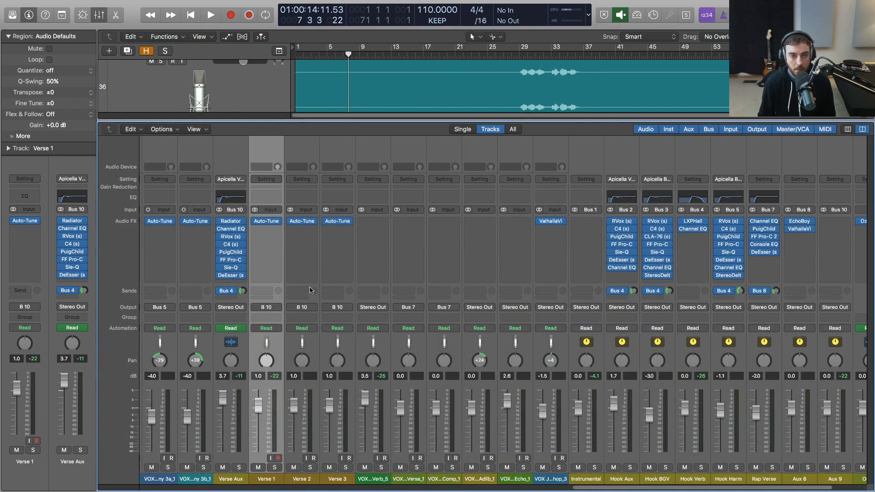
left_click_drag(274, 479, 344, 484)
left_click(263, 311)
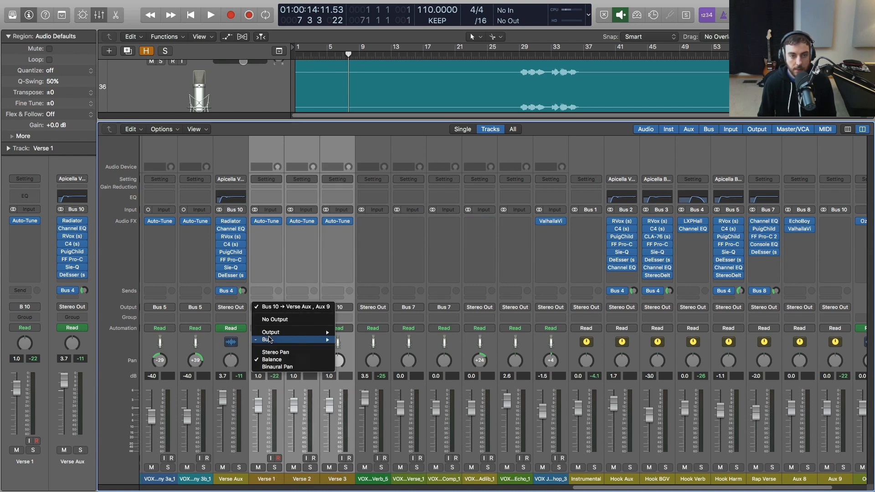
key("Escape")
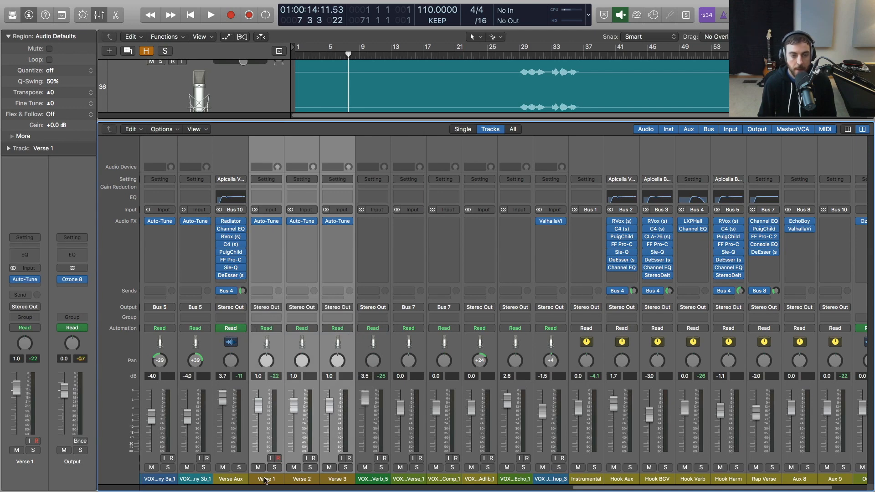
- Select the Verse 3 channel, hide the mixer and look over the three verse tracks in the arrangement
left_click(301, 481)
left_click(332, 481)
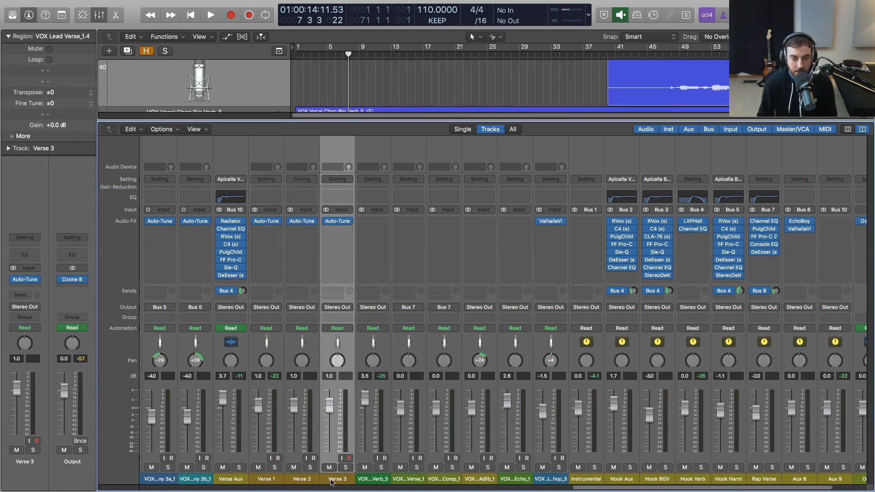
key("x")
scroll(332, 150, "up", 4)
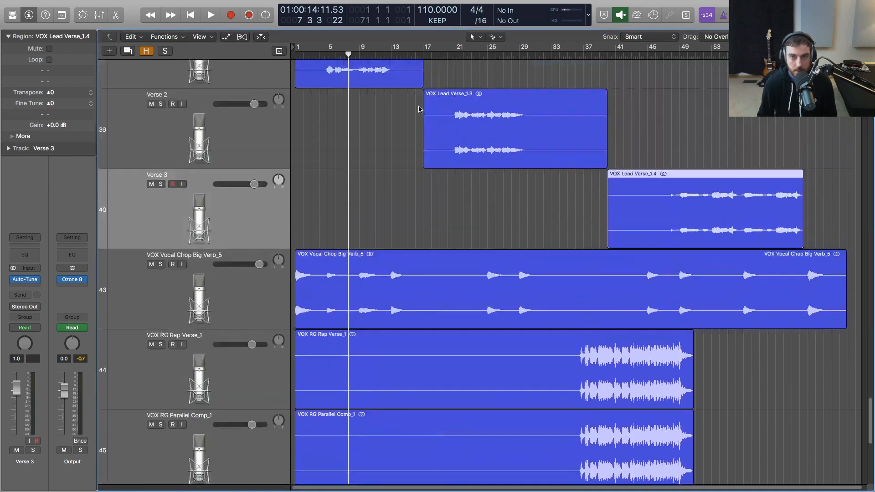
scroll(377, 186, "up", 2)
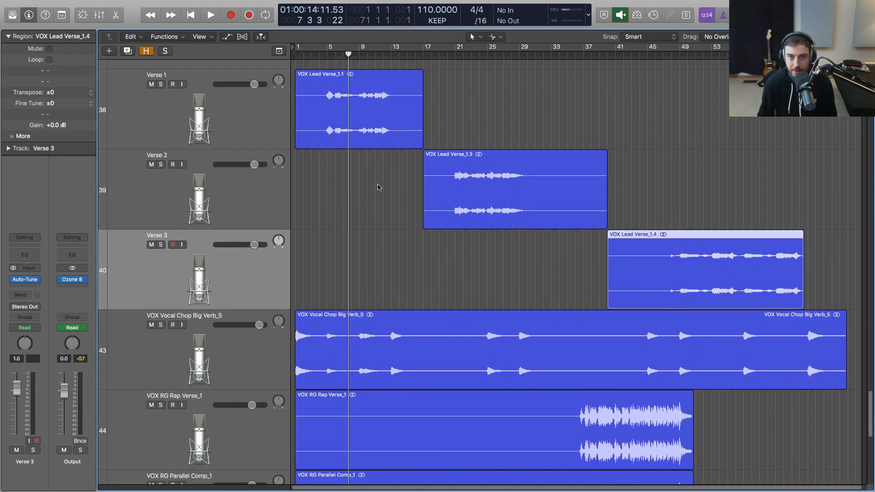
- Show the mixer and route the outputs of the Verse 1, Verse 2 and Verse 3 channels together to Bus 10
key("x")
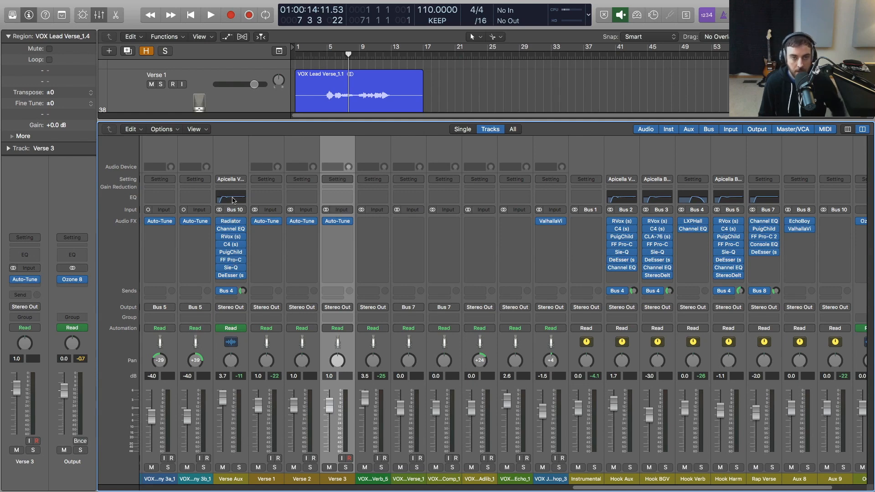
left_click_drag(267, 484, 331, 484)
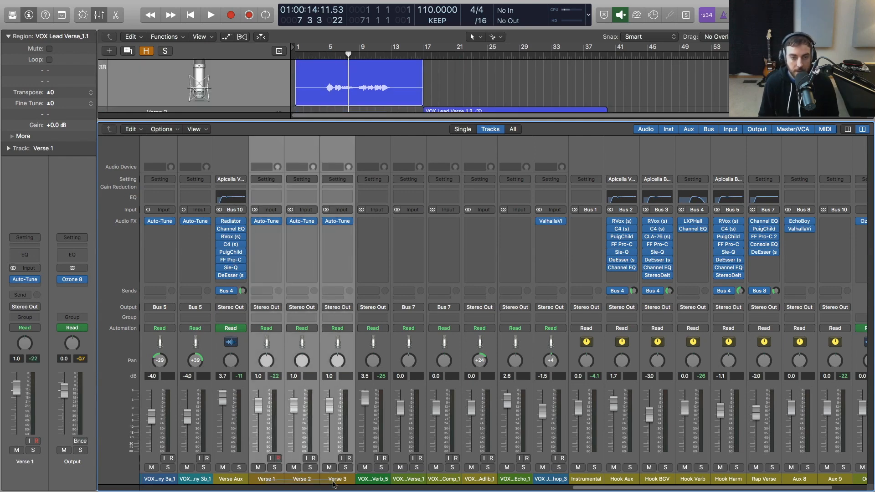
left_click(272, 309)
mouse_move(273, 340)
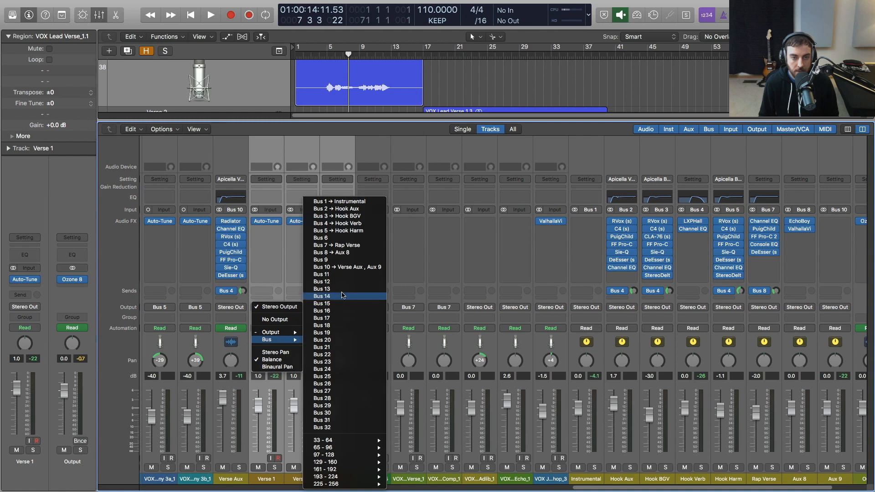
left_click(351, 268)
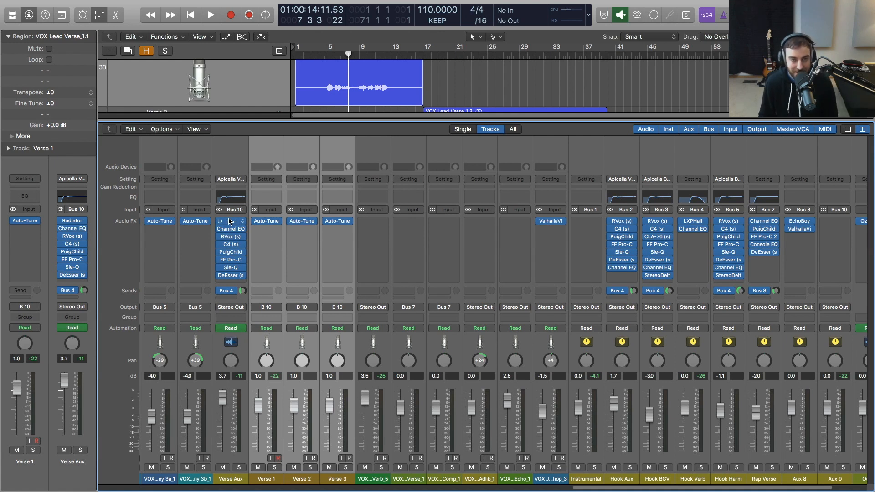
- Select the Verse Aux channel and check the destination and tap-point options of its existing send
scroll(293, 294, "left", 2)
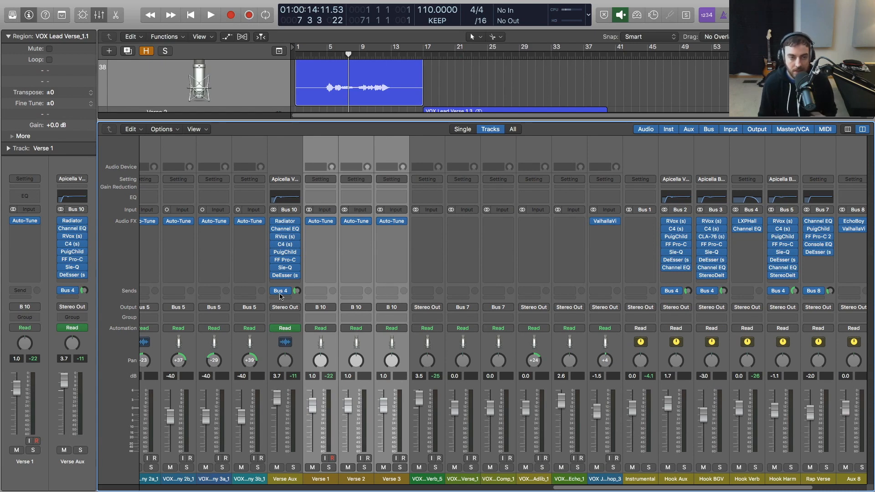
left_click(286, 291)
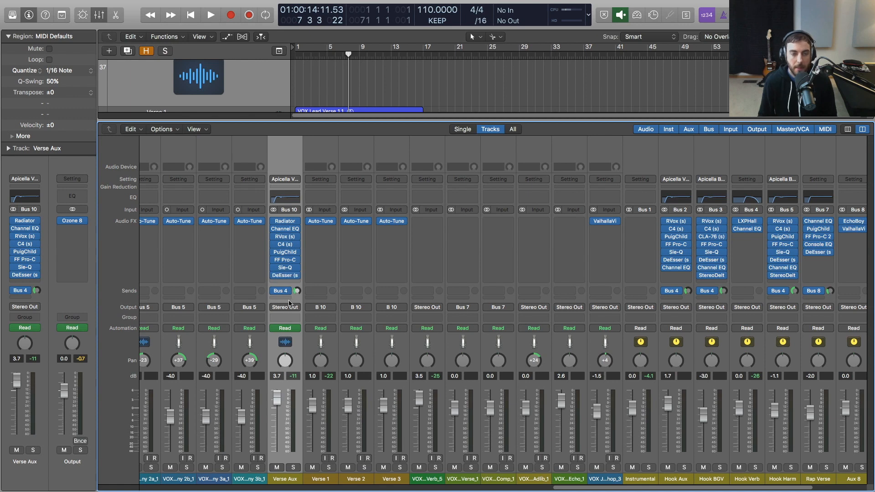
left_click(281, 291)
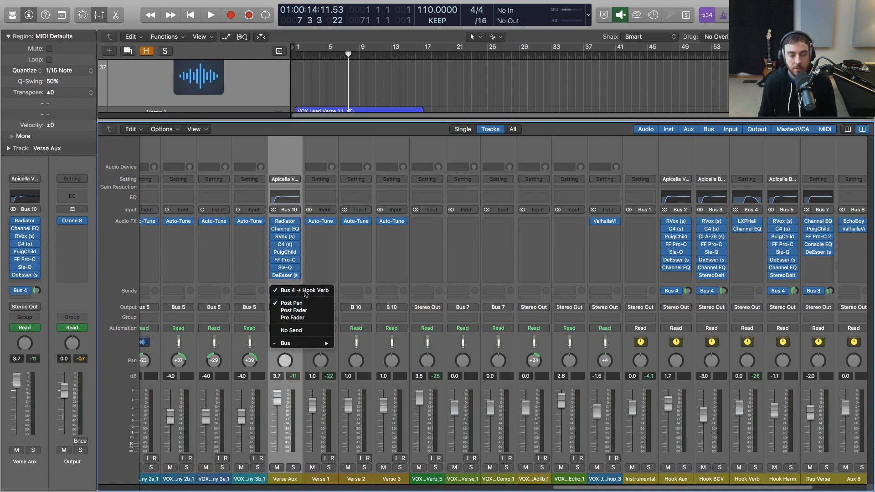
left_click(310, 266)
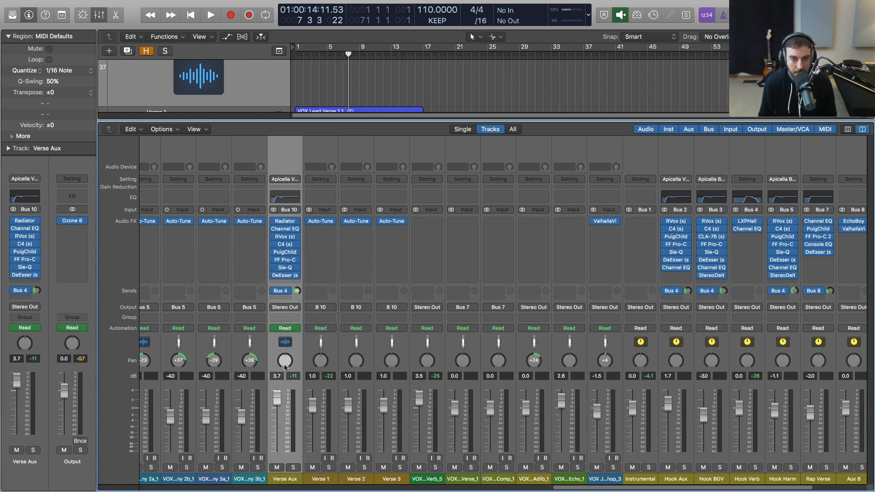
- Pan the Verse Aux to -53, return it to centre and check its send options again
left_click_drag(285, 360, 285, 363)
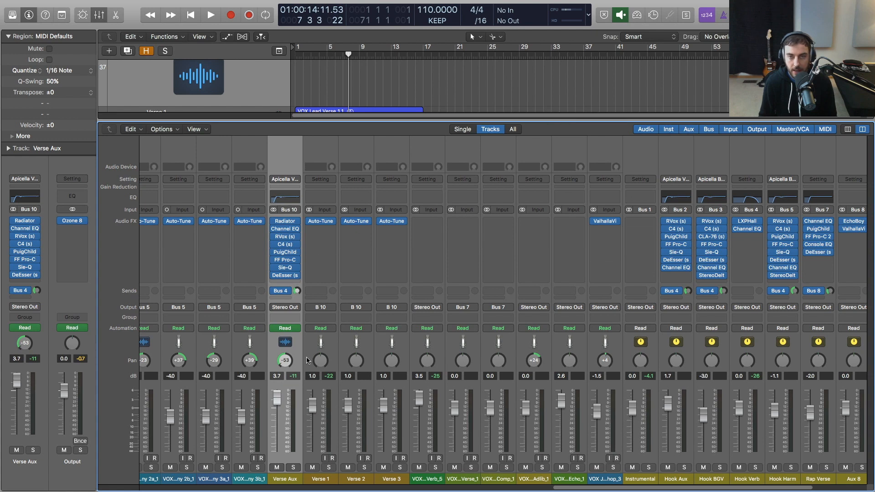
left_click_drag(285, 360, 285, 351)
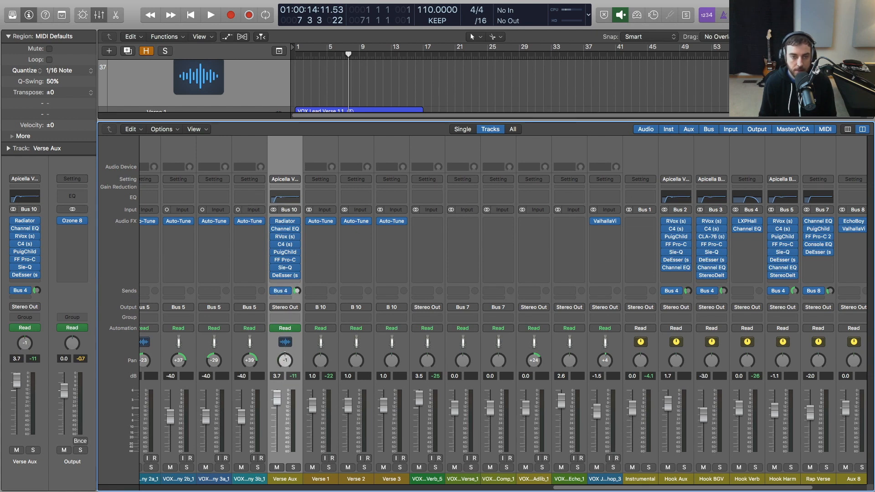
left_click(281, 290)
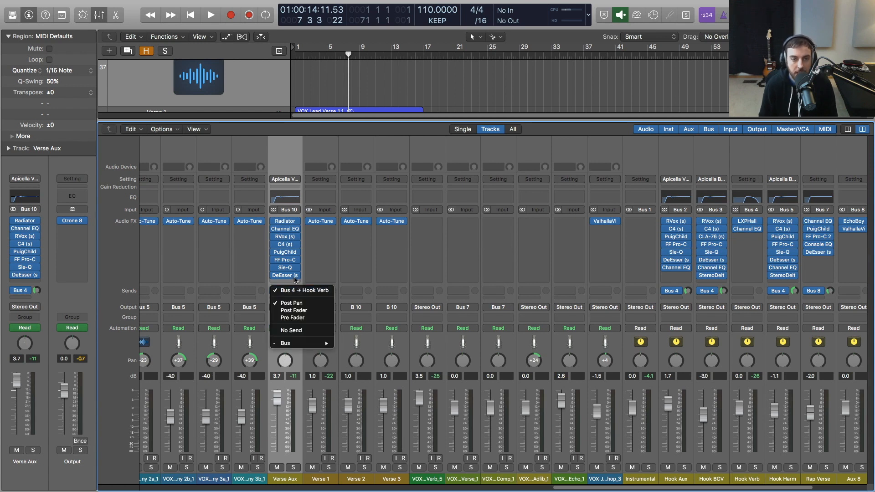
left_click(296, 280)
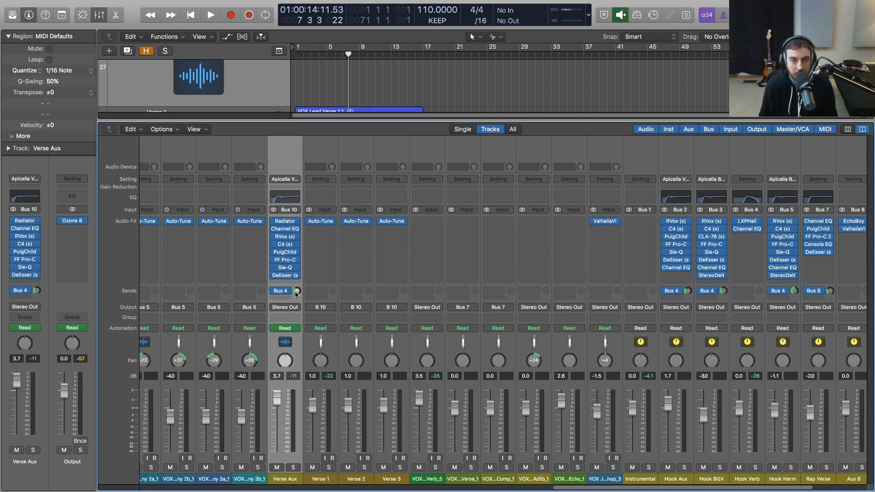
- Review the bus list of the Verse Aux send, keeping Bus 4 → Hook Verb as its destination
left_click(287, 294)
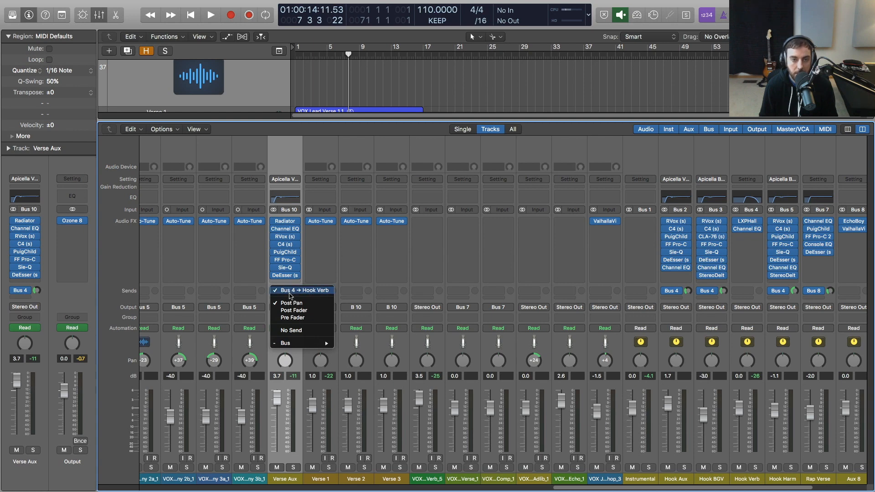
left_click(287, 292)
left_click(285, 294)
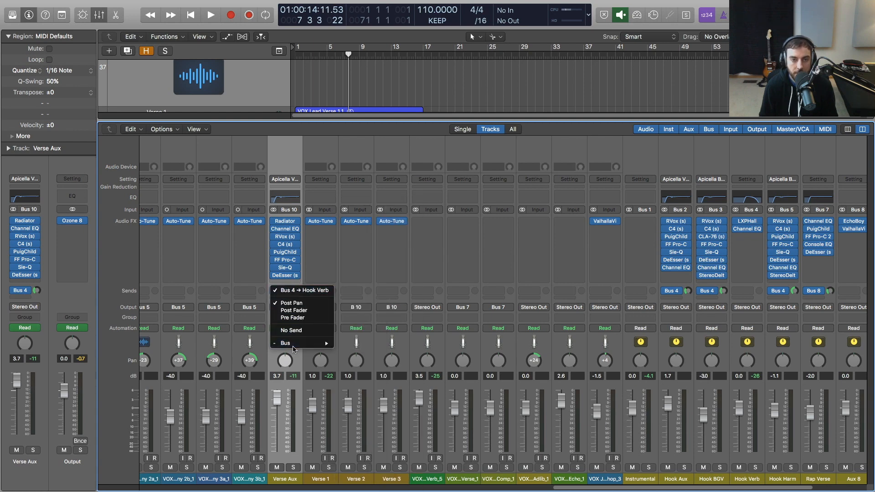
mouse_move(325, 342)
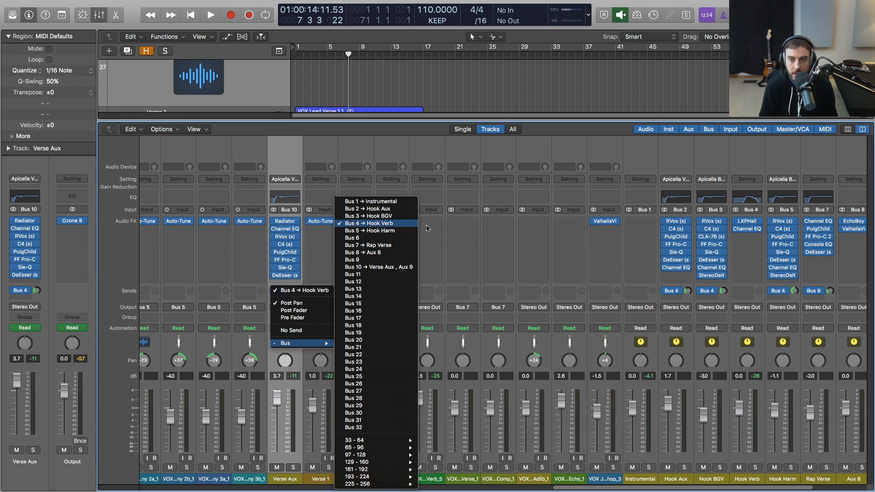
left_click(407, 225)
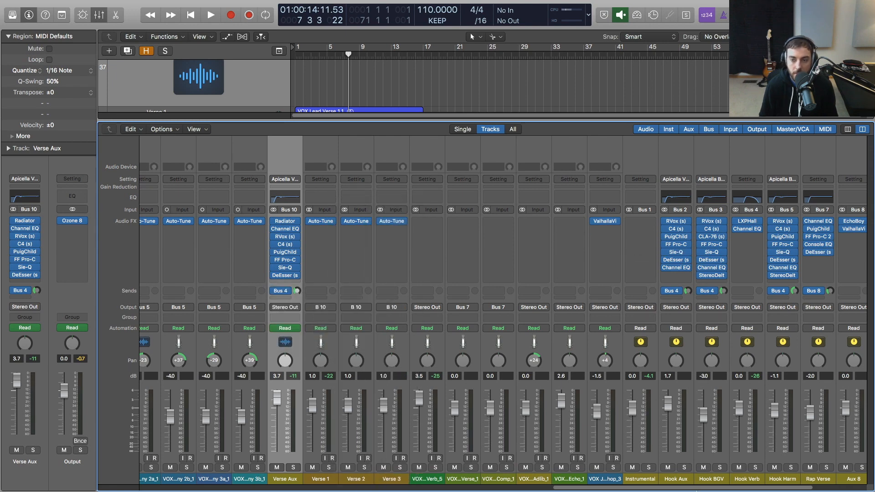
- Select the Hook Verb channel, turn the Verse Aux send to Bus 4 all the way down and briefly play the song
left_click(751, 480)
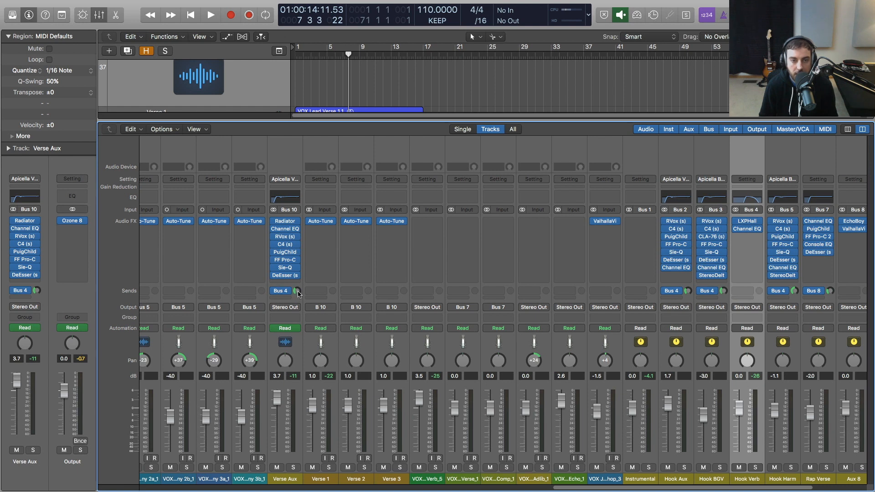
left_click_drag(296, 292, 301, 315)
key("space")
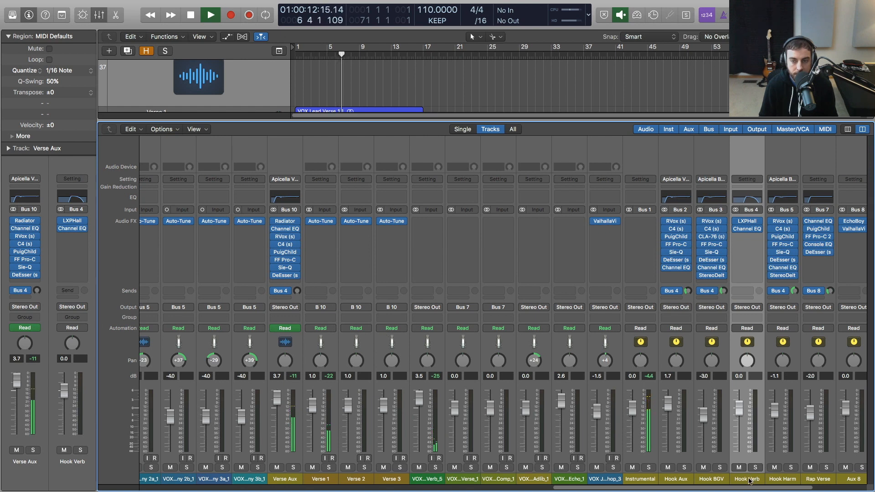
key("space")
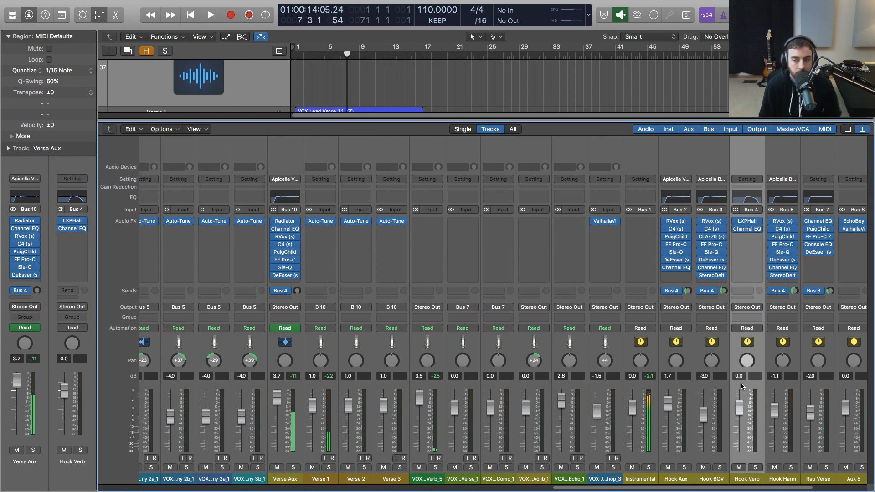
- Play the song while raising the Verse Aux send to Bus 4 up to +6.0 dB and lowering it to about -12.4 dB
mouse_move(743, 231)
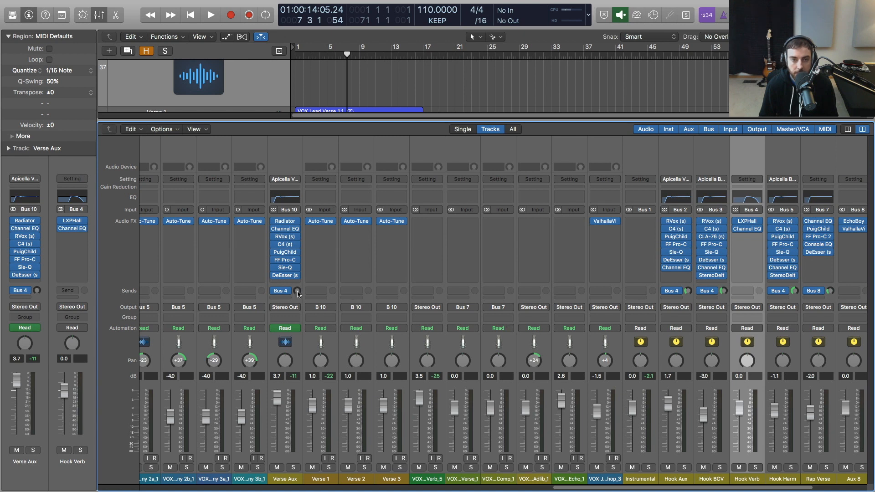
key("space")
left_click_drag(298, 291, 304, 214)
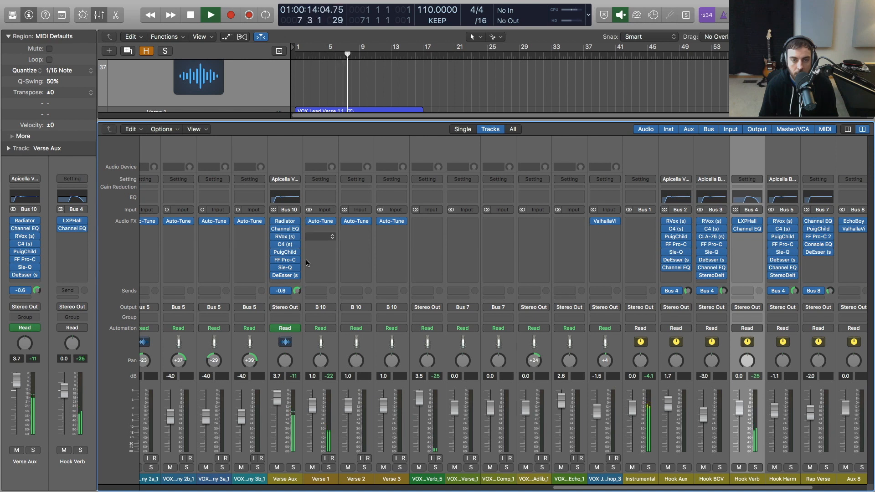
left_click_drag(298, 292, 298, 255)
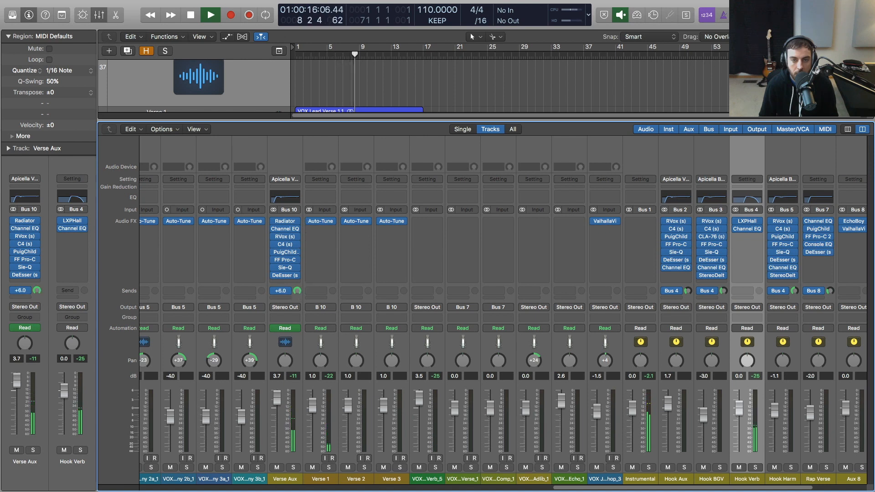
left_click_drag(297, 287, 288, 335)
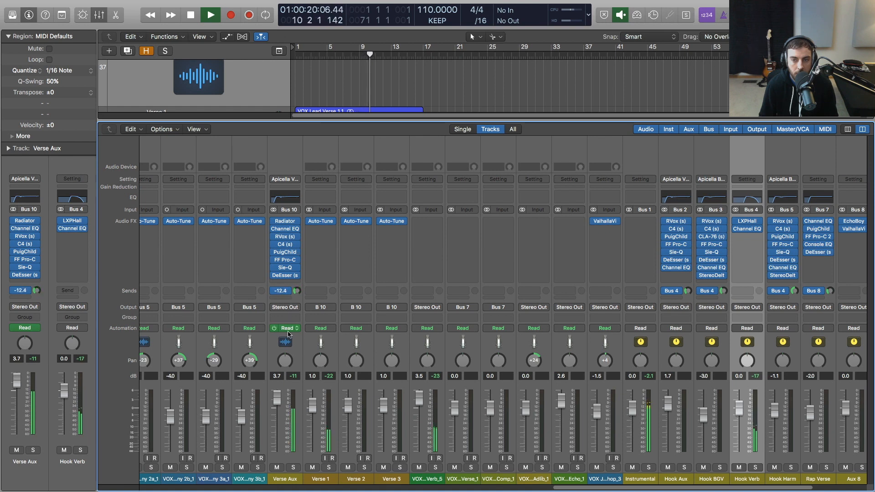
key("space")
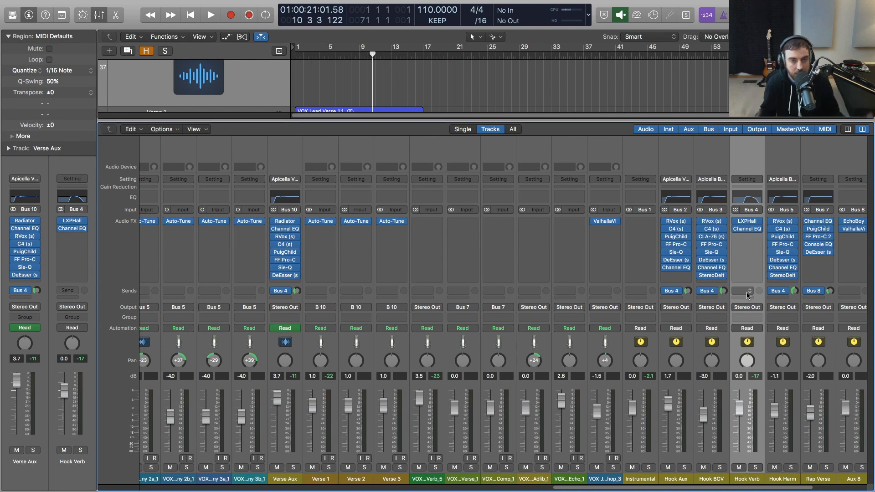
- Add a second send to Bus 6 on the Verse Aux and set that send back to No Send
left_click(287, 302)
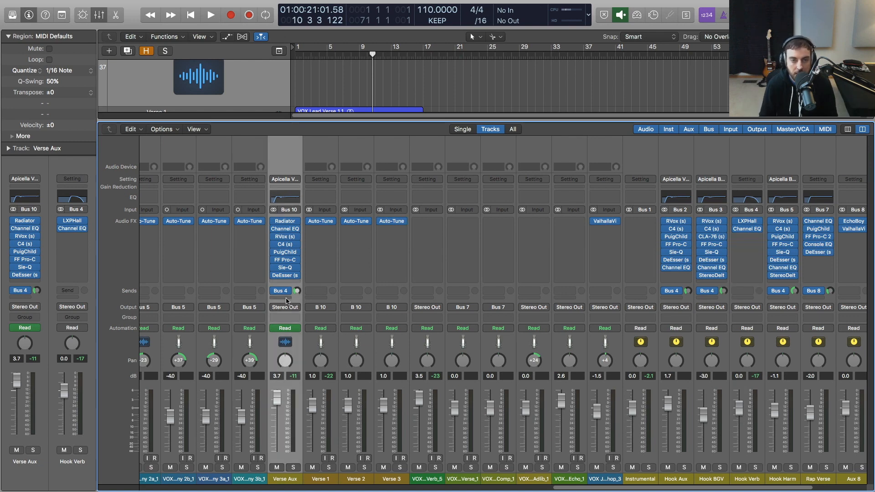
left_click(280, 292)
mouse_move(289, 340)
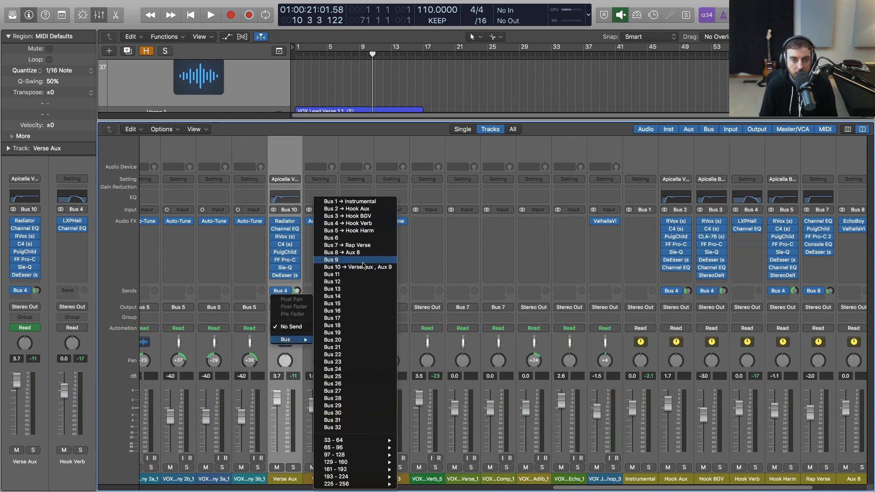
left_click(372, 242)
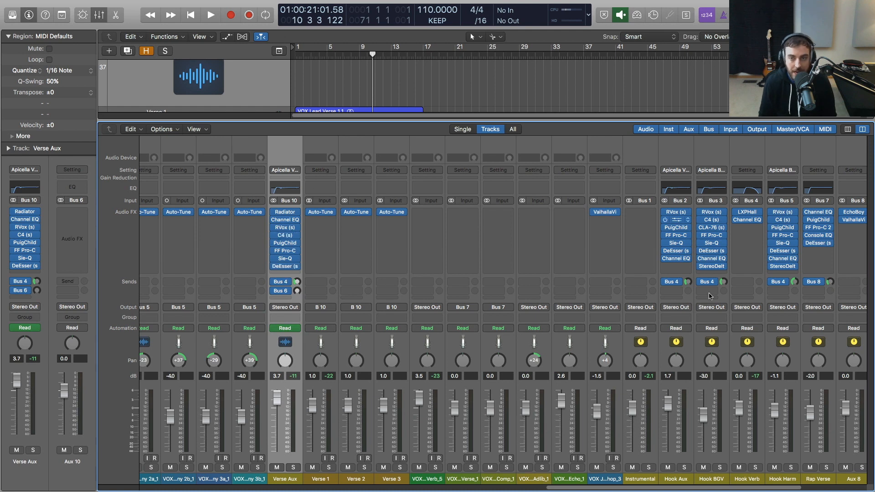
left_click(282, 292)
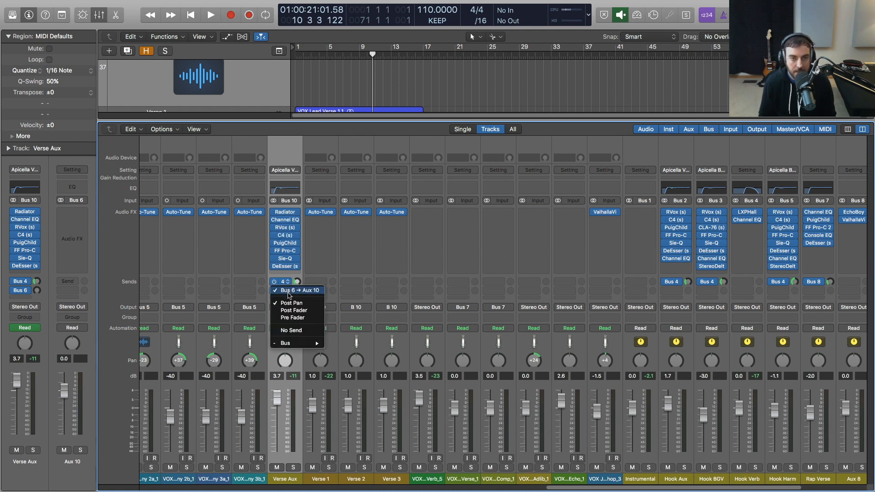
left_click(291, 330)
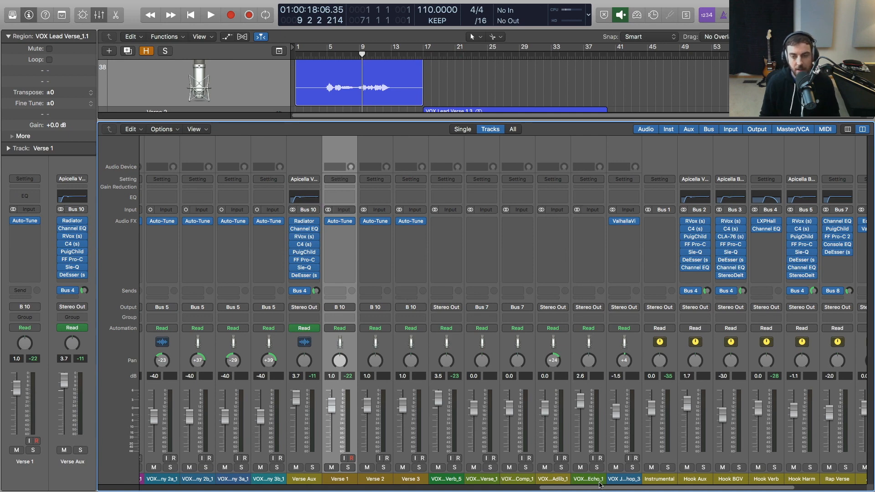
- Rename the Hook Verb channel as Big Verb
left_click_drag(601, 490, 656, 489)
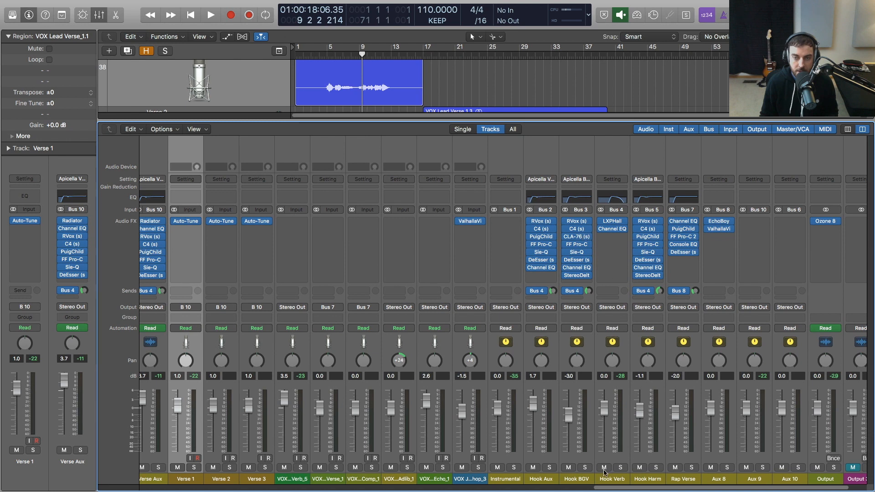
left_click(611, 482)
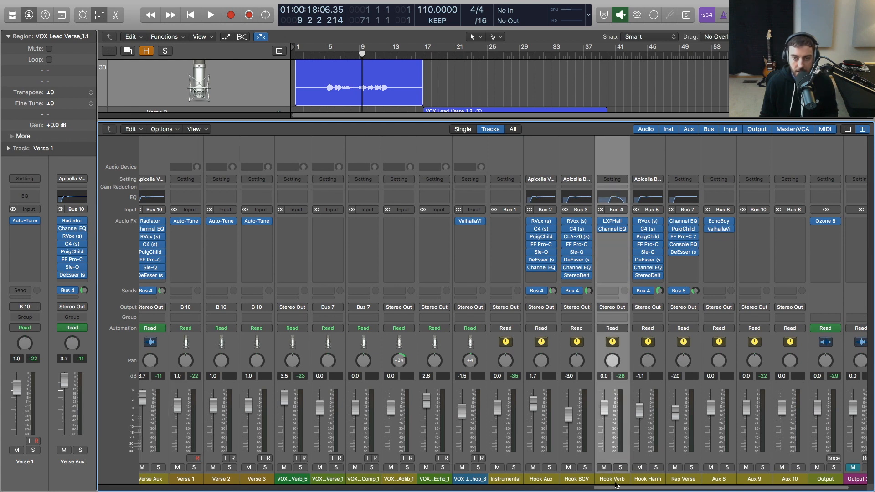
double_click(613, 479)
left_click_drag(613, 479, 587, 481)
key("BackSpace")
key("Return")
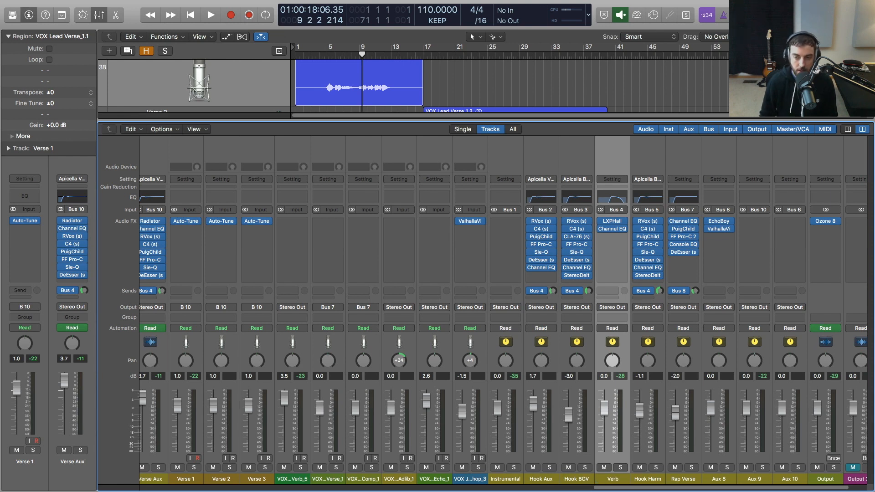
double_click(607, 482)
left_click(606, 480)
type("Big")
key("Return")
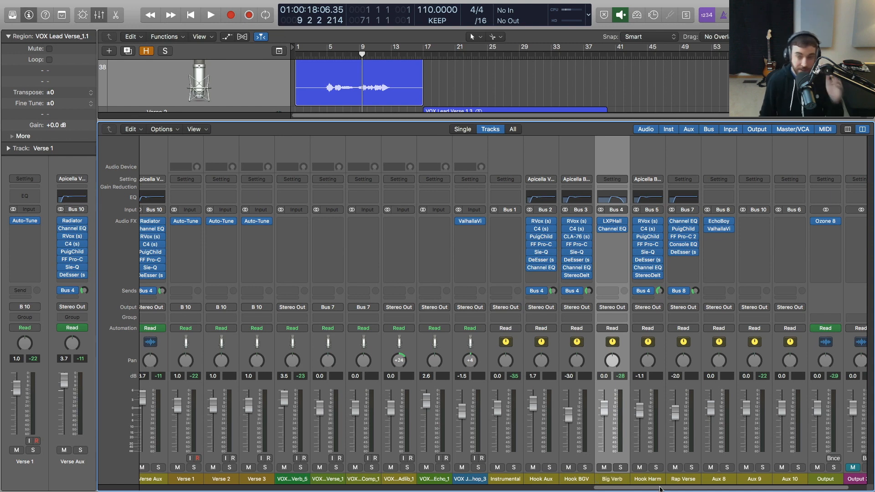
- Select the Rap Verse channel and place the playhead at bar 37, where the rap vocal begins
mouse_move(661, 489)
left_mouse_down()
mouse_move(537, 491)
mouse_move(677, 491)
left_mouse_up()
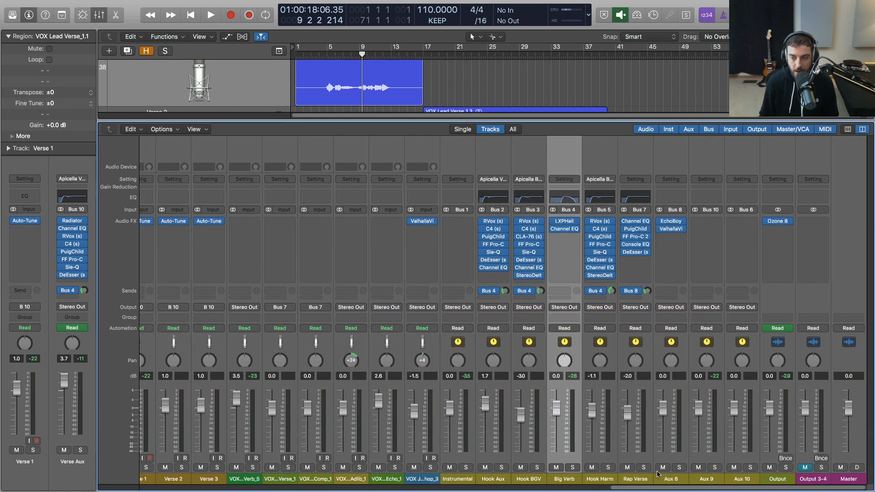
left_click(627, 482)
key("x")
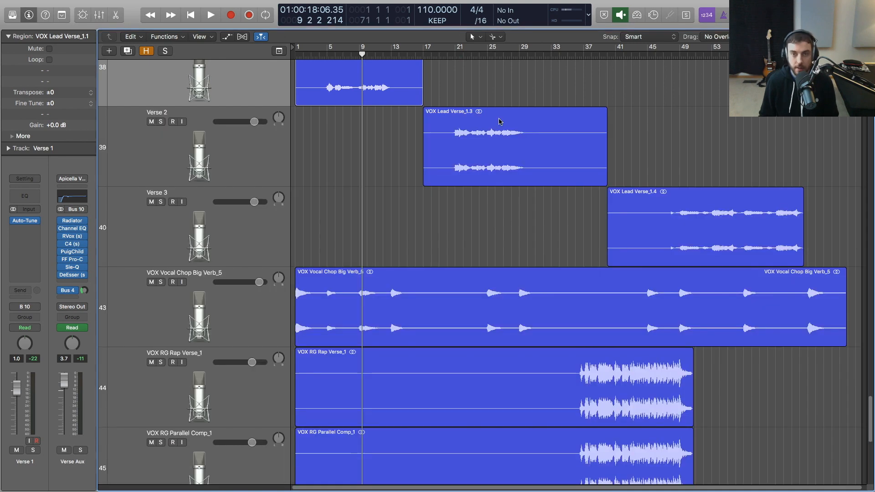
scroll(547, 183, "down", 3)
left_click(584, 54)
key("x")
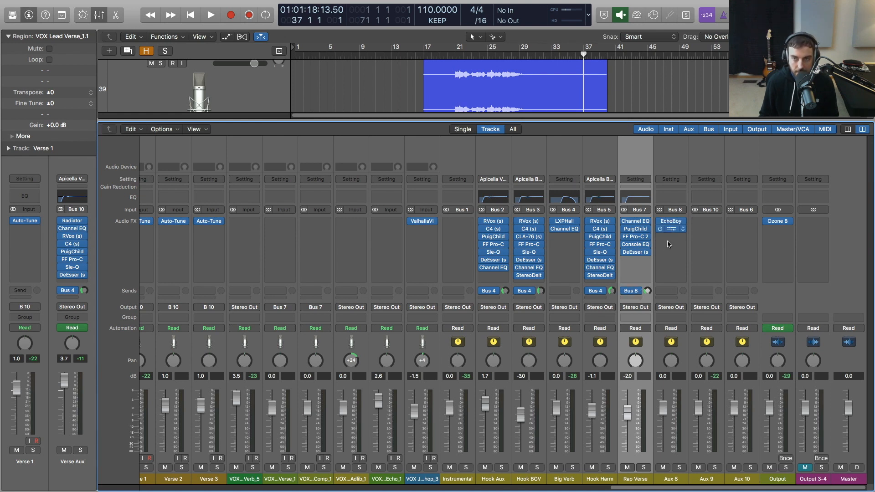
- Reroute the Rap Verse send to Bus 4 → Big Verb
left_click(636, 293)
mouse_move(640, 345)
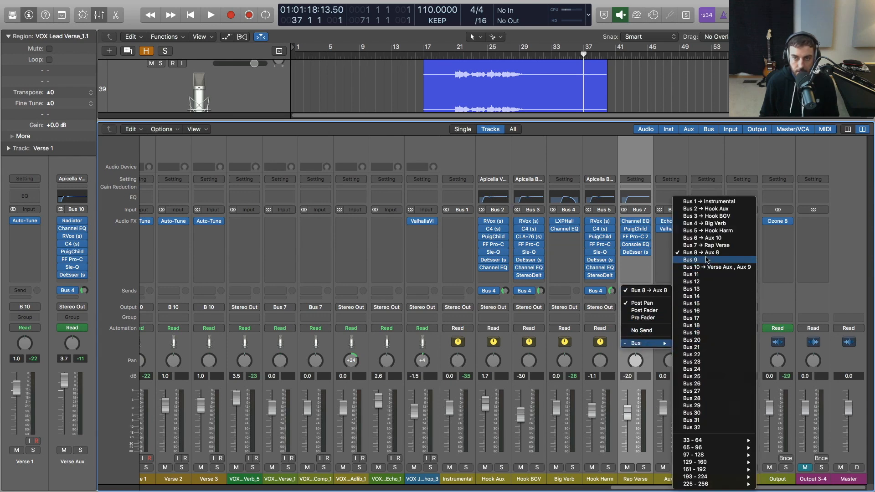
left_click(708, 224)
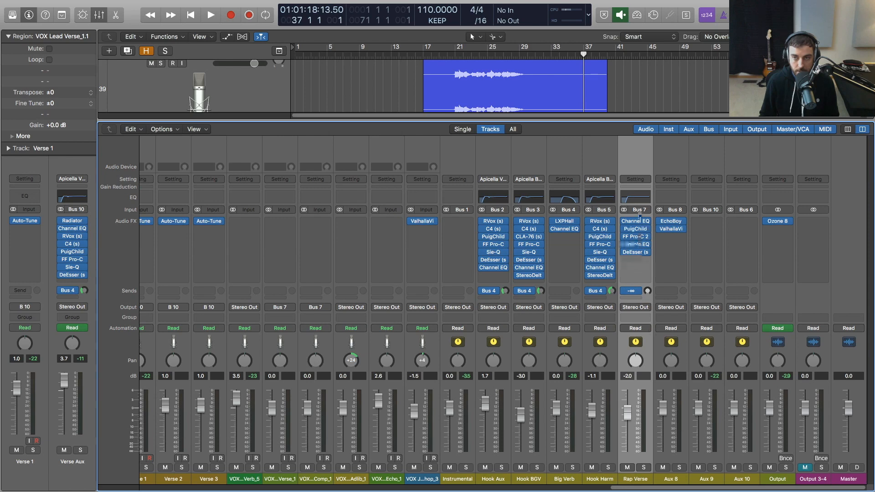
- Play the rap section in short passes while raising the Rap Verse send to Bus 4
key("space")
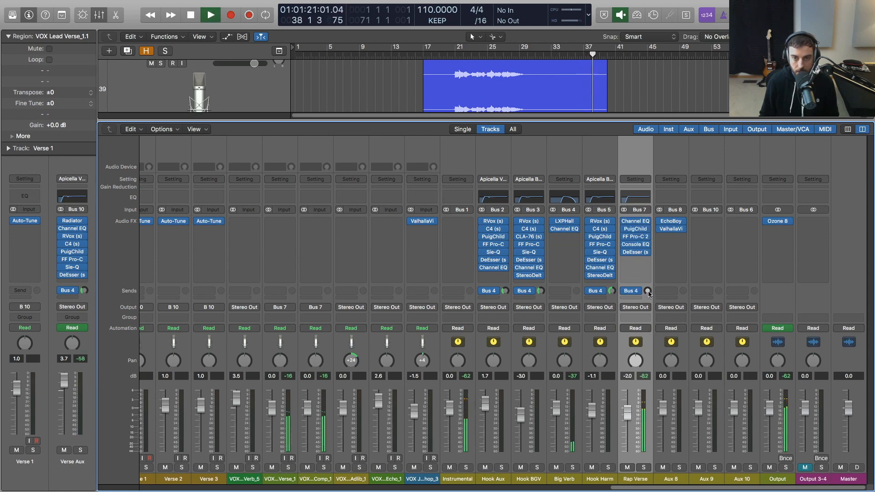
key("space")
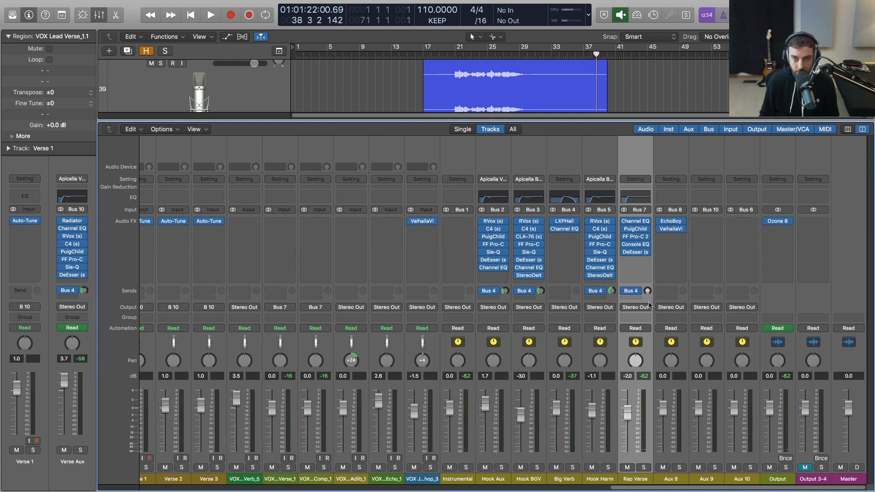
mouse_move(648, 275)
left_mouse_down()
mouse_move(648, 266)
mouse_move(648, 282)
left_mouse_up()
key("space")
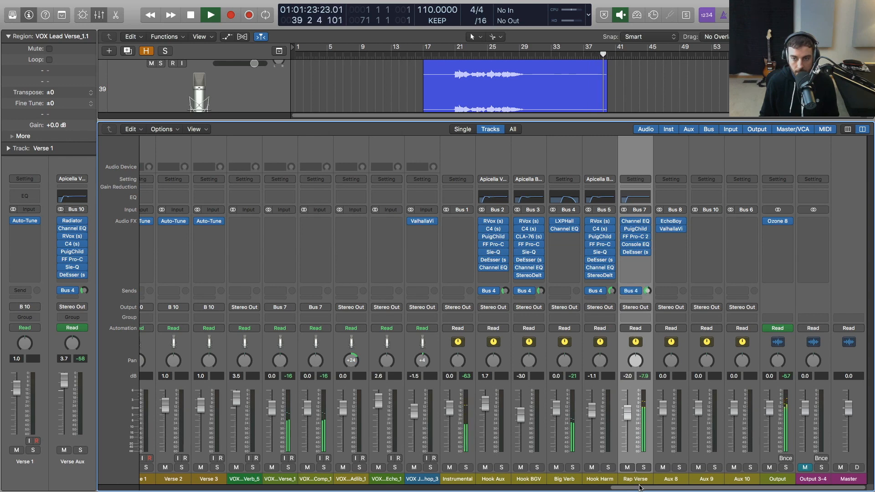
key("space")
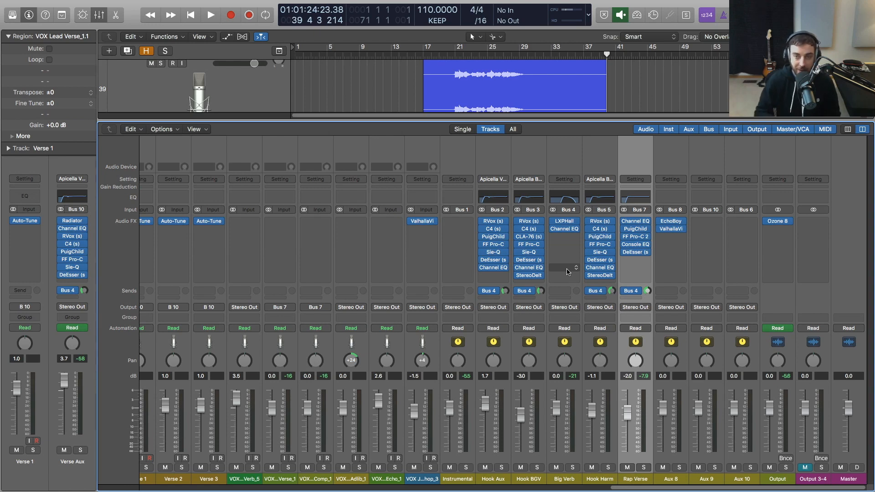
mouse_move(632, 257)
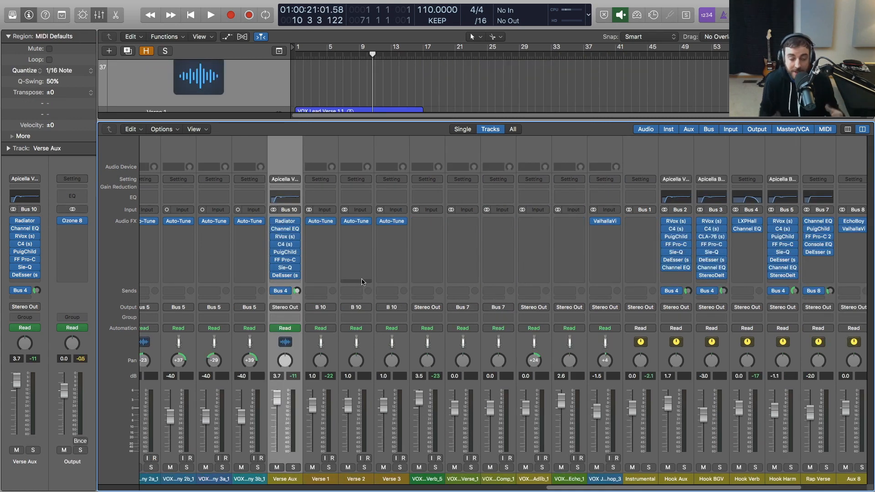
- Examine the Bus 1 output routing of the instrument tracks from DR Kick_1 onward and their shared Instrumental channel
left_click_drag(579, 490, 157, 490)
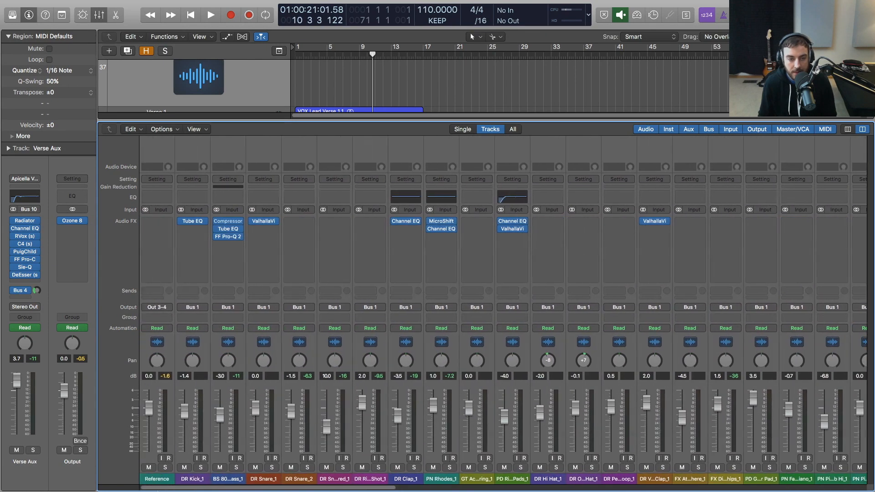
left_click(202, 479)
left_click_drag(366, 490, 808, 491)
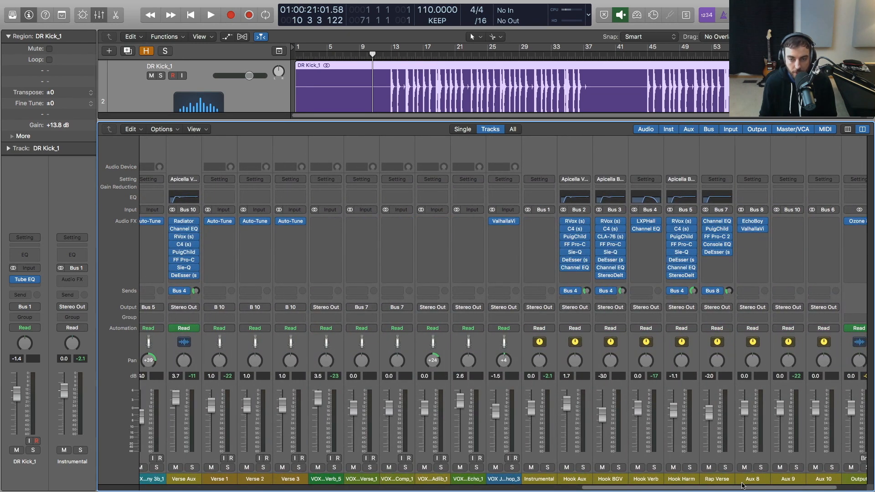
left_click(552, 478)
left_click_drag(623, 490, 836, 491)
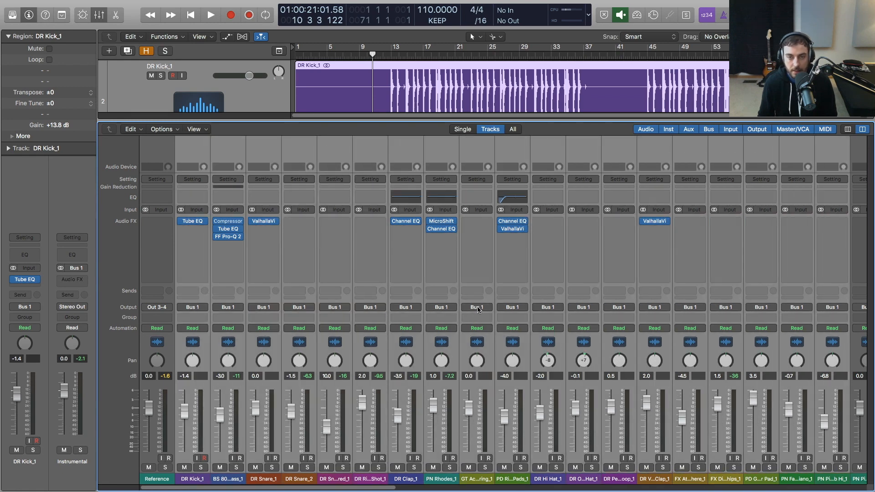
left_click_drag(381, 489, 830, 489)
- Play the song while pulling the Instrumental channel's fader all the way down and raising it to 0.8 dB
left_click(503, 220)
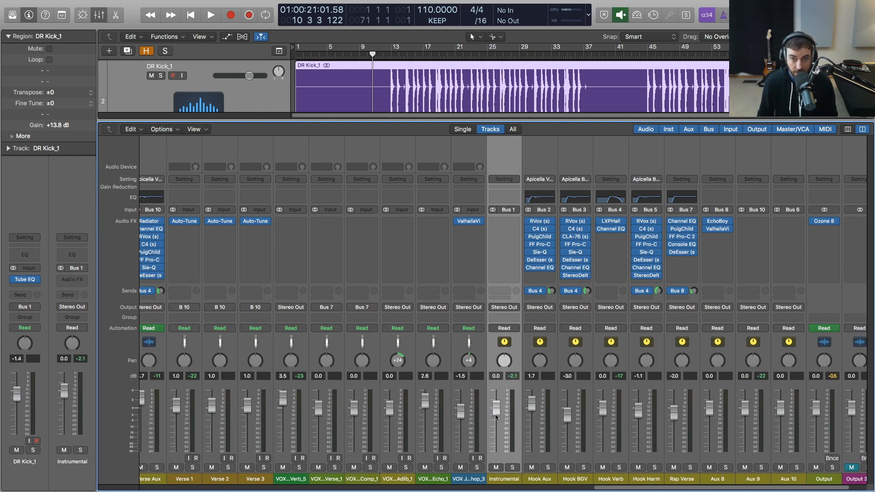
key("space")
left_click_drag(496, 410, 494, 482)
left_click_drag(496, 452, 496, 406)
- Mute and unmute the Instrumental channel, solo and unsolo it, and return its fader to 0.0 dB
left_click(496, 468)
left_click(496, 467)
left_click(512, 467)
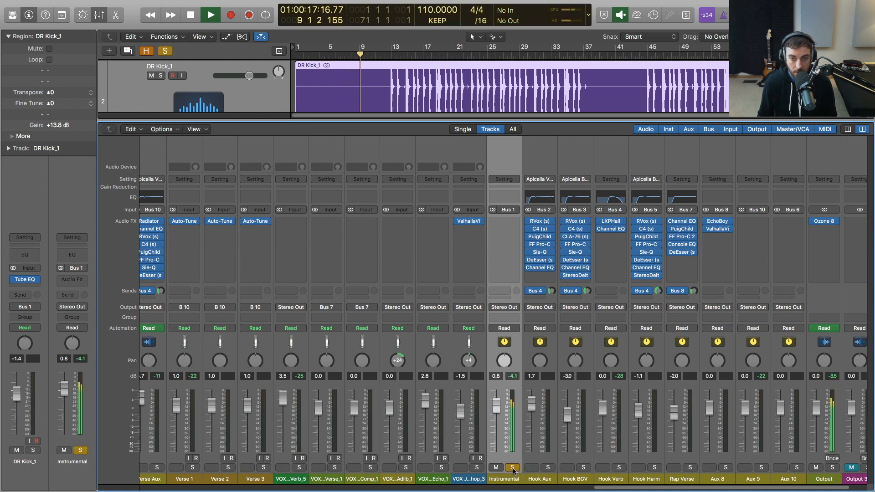
left_click(513, 467)
left_click_drag(495, 410, 495, 412)
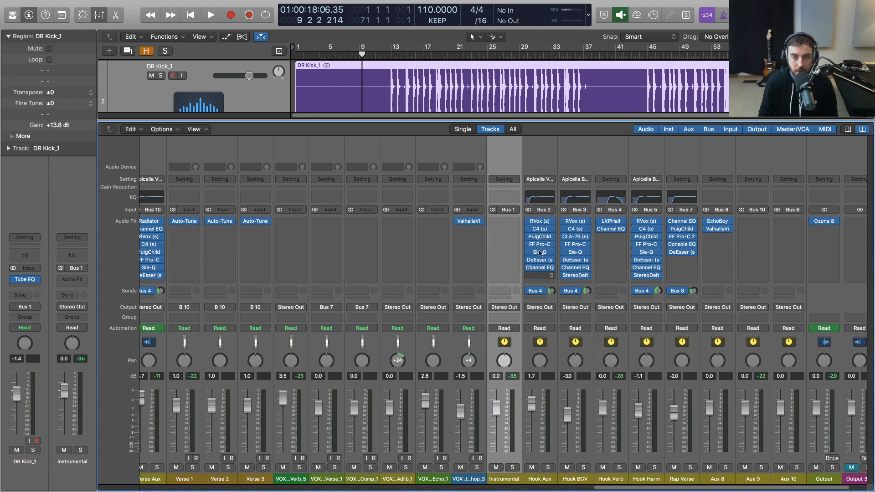
- Review the bus destinations offered for the Hook Aux output, keeping Stereo Output
left_click(543, 310)
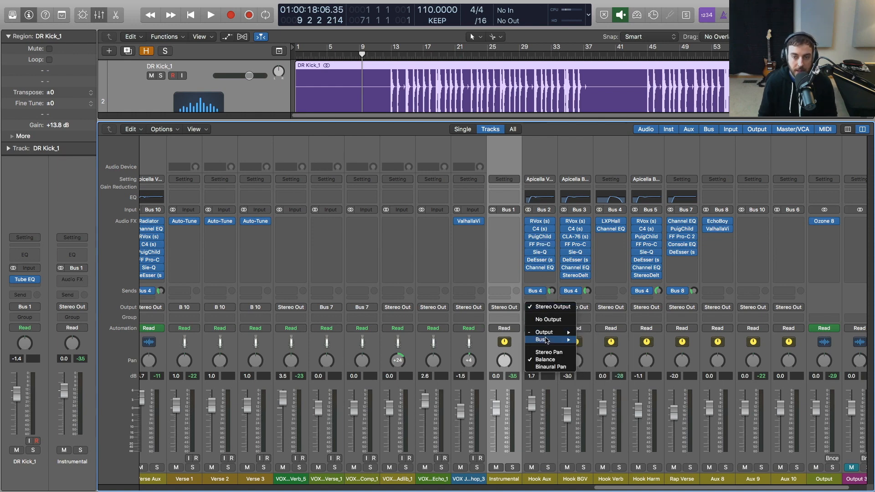
mouse_move(547, 340)
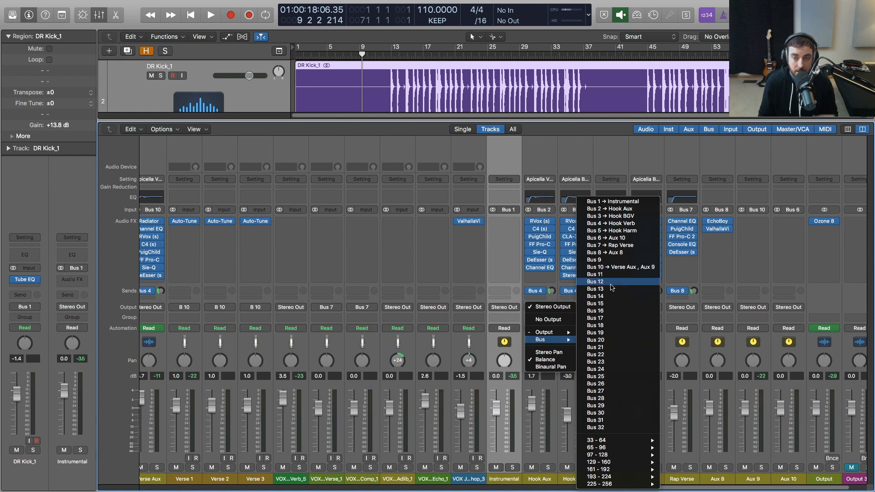
left_click(517, 288)
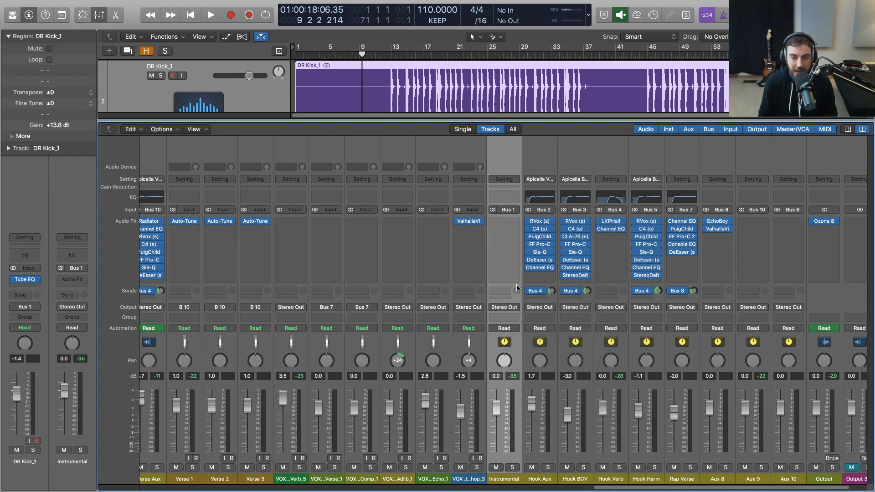